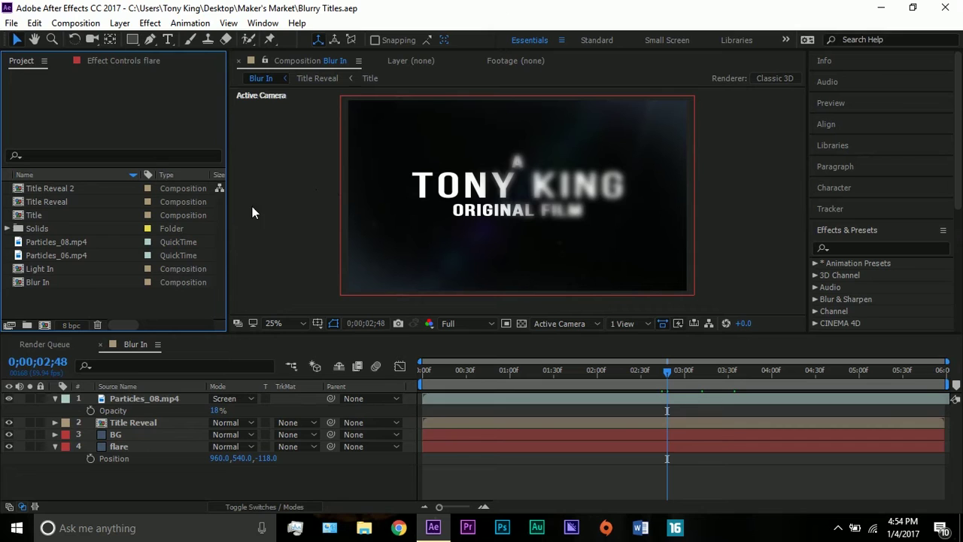
- Inspect the Blur In comp's layers, safe guides and flare layer visibility for reference
{"action": "left_click", "coordinate": [136, 346]}
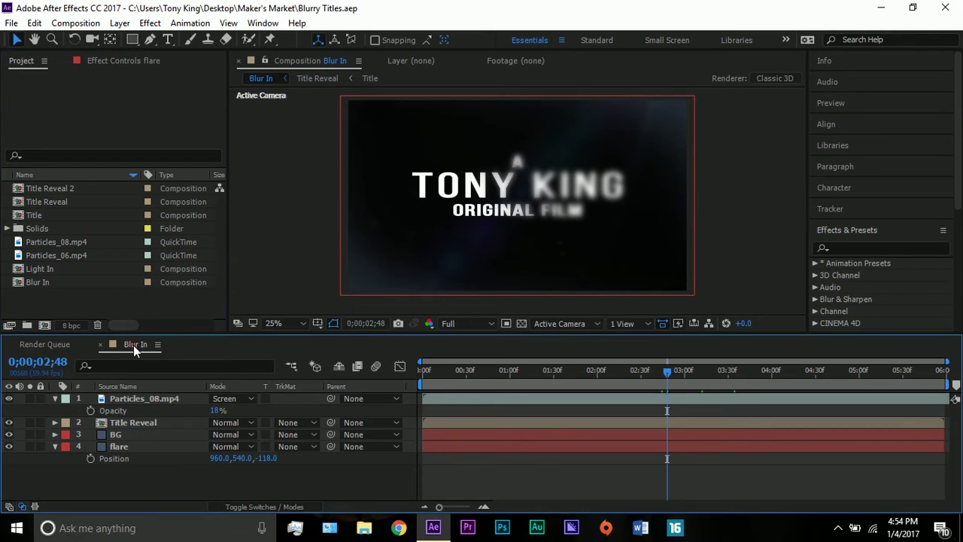
{"action": "left_click", "coordinate": [131, 398]}
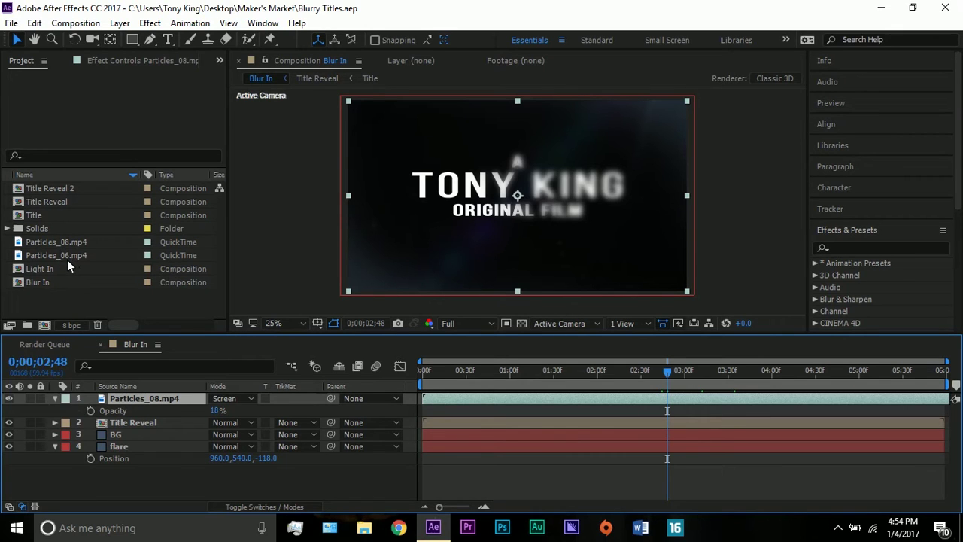
{"action": "left_click", "coordinate": [122, 425]}
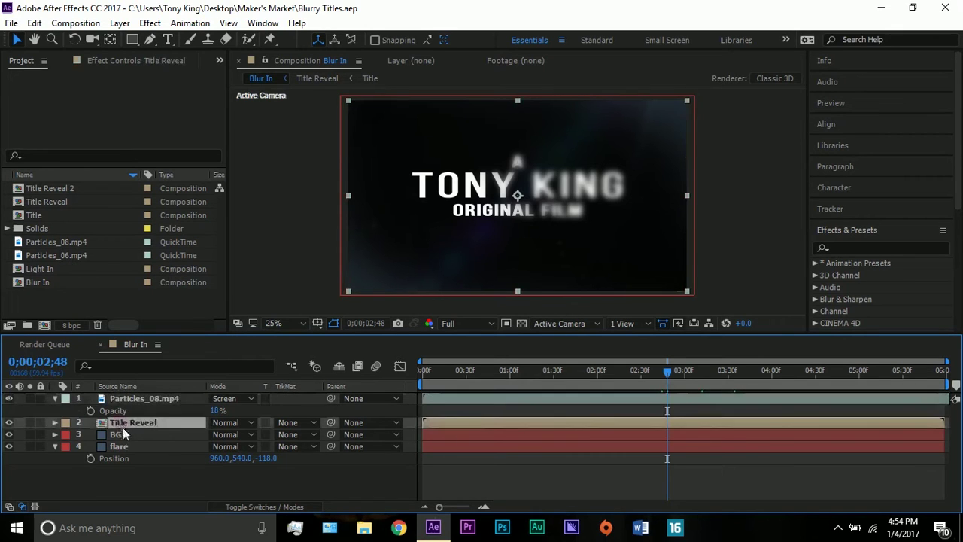
{"action": "left_click", "coordinate": [123, 434]}
{"action": "left_click", "coordinate": [128, 447]}
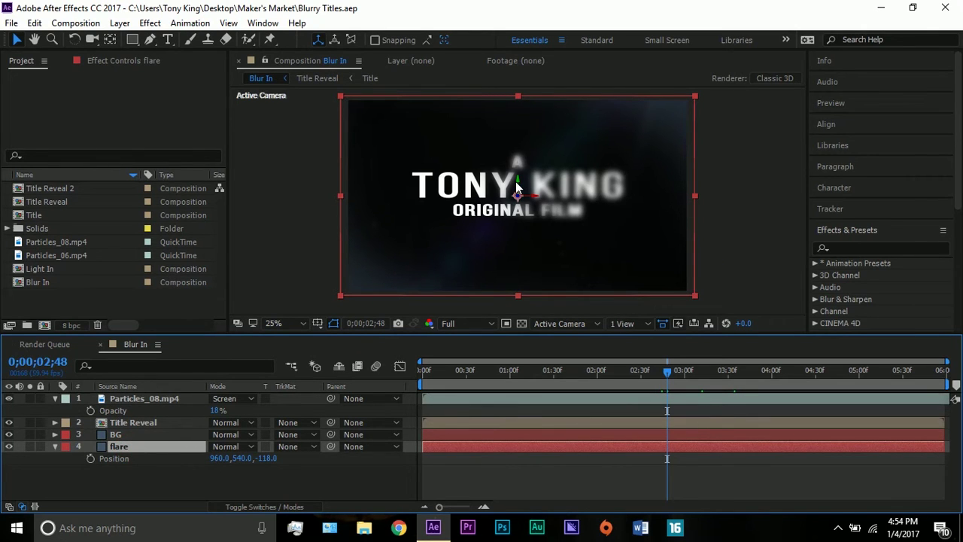
{"action": "key", "text": "apostrophe"}
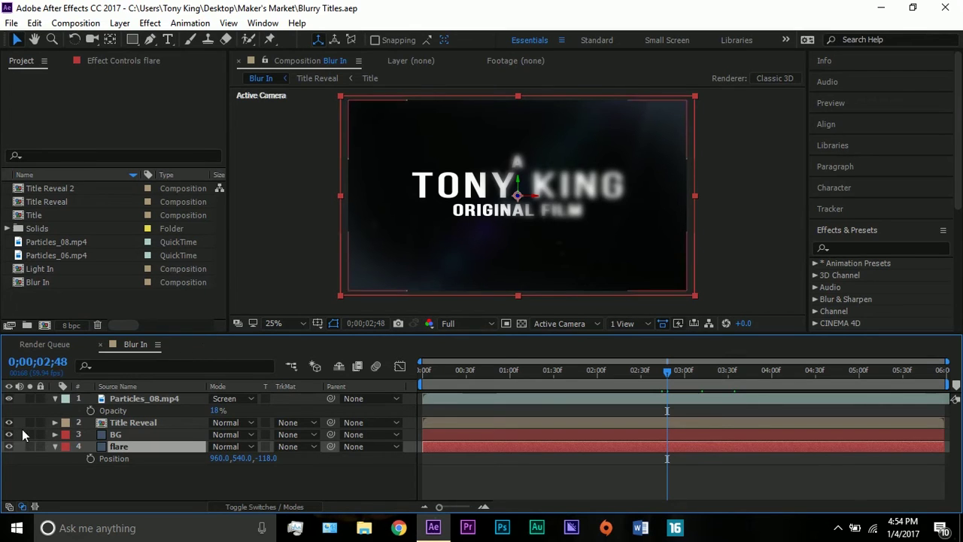
{"action": "left_click", "coordinate": [9, 447]}
{"action": "left_click", "coordinate": [9, 447]}
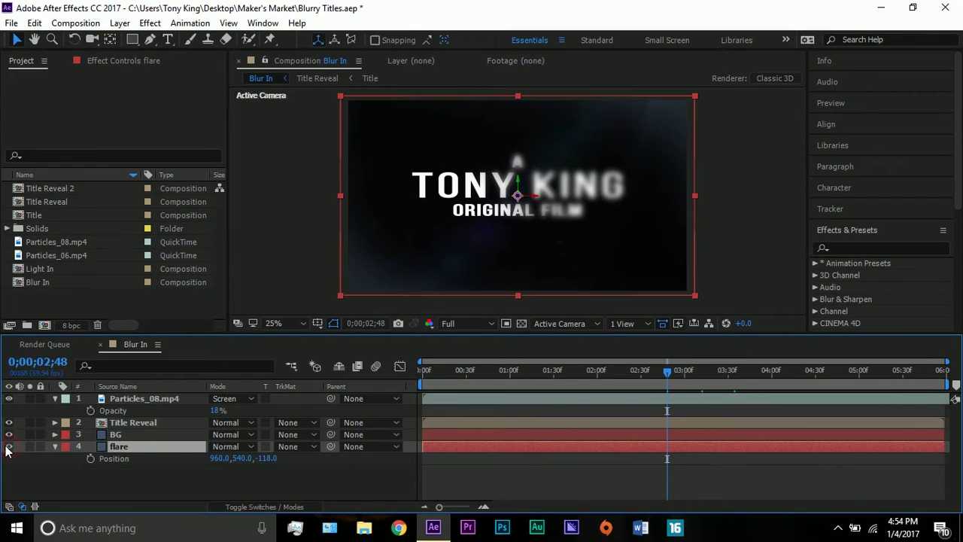
- Create a new composition named 'Blur In Title' with a 0;00;06;01 duration
{"action": "left_click", "coordinate": [74, 23]}
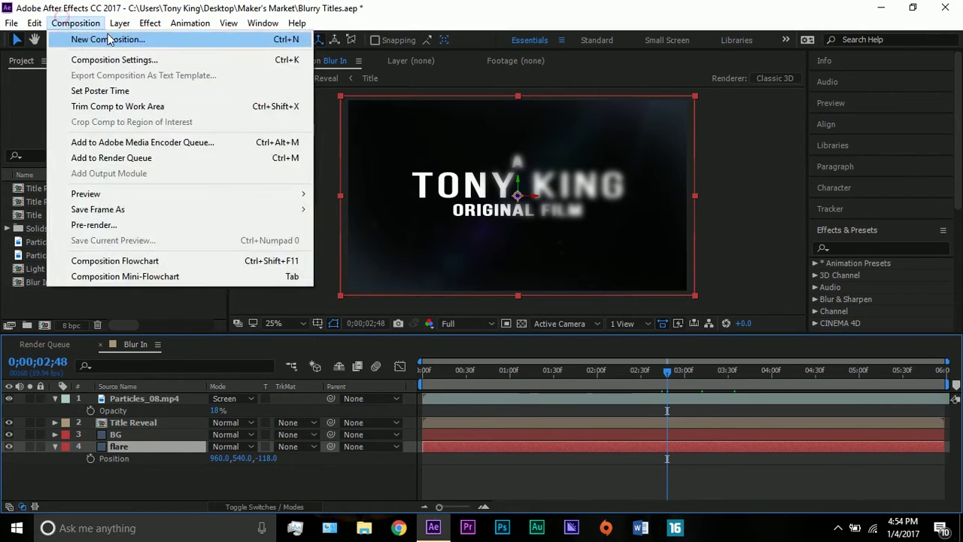
{"action": "left_click", "coordinate": [108, 39]}
{"action": "type", "text": "Bl"}
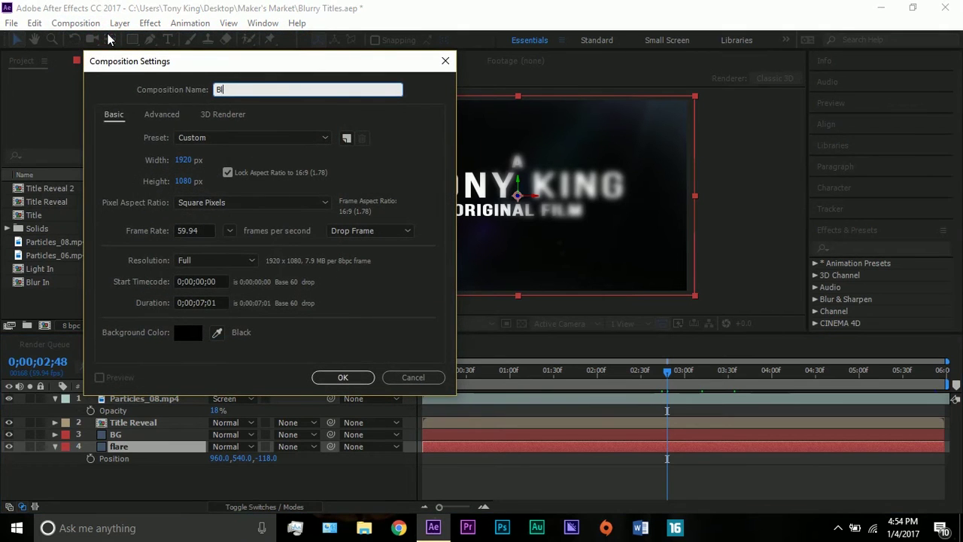
{"action": "type", "text": "ur In Tit"}
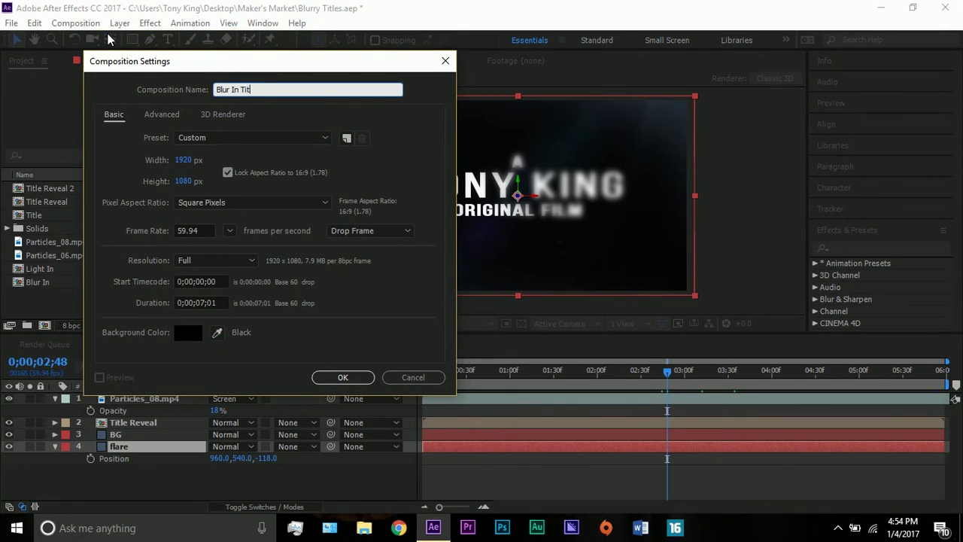
{"action": "type", "text": "le"}
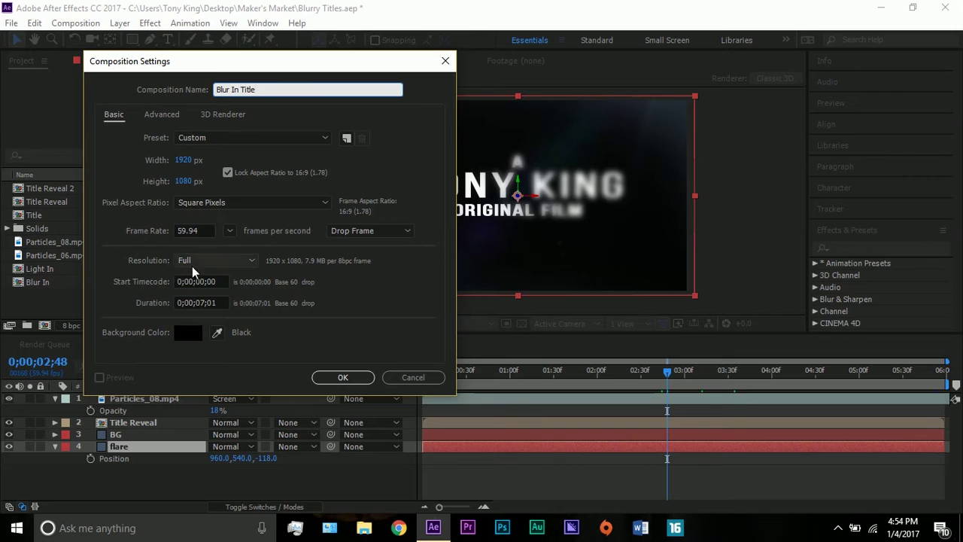
{"action": "left_click", "coordinate": [204, 302]}
{"action": "key", "text": "BackSpace"}
{"action": "type", "text": "6"}
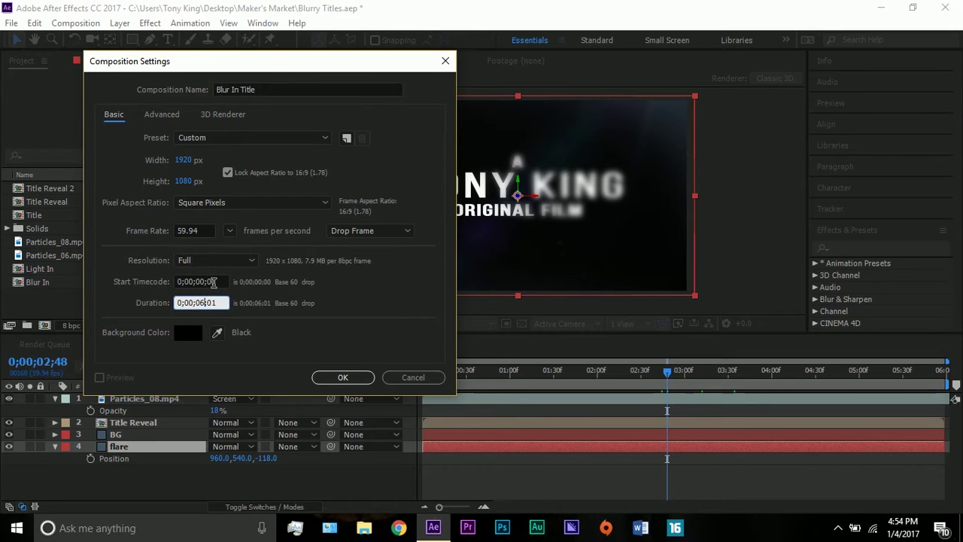
{"action": "left_click", "coordinate": [337, 378]}
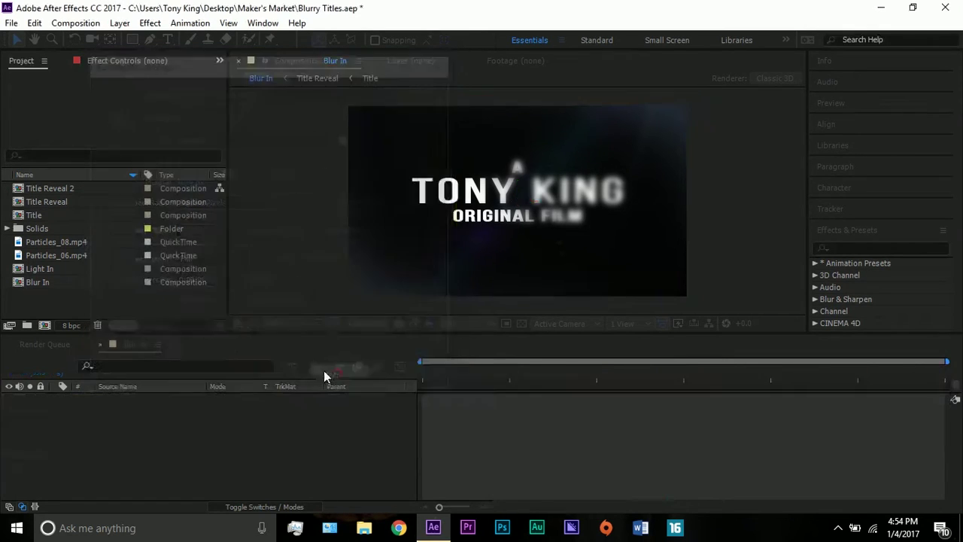
- Add a full-frame solid named 'BG', keeping its blue-grey #415466 colour
{"action": "left_click", "coordinate": [129, 26]}
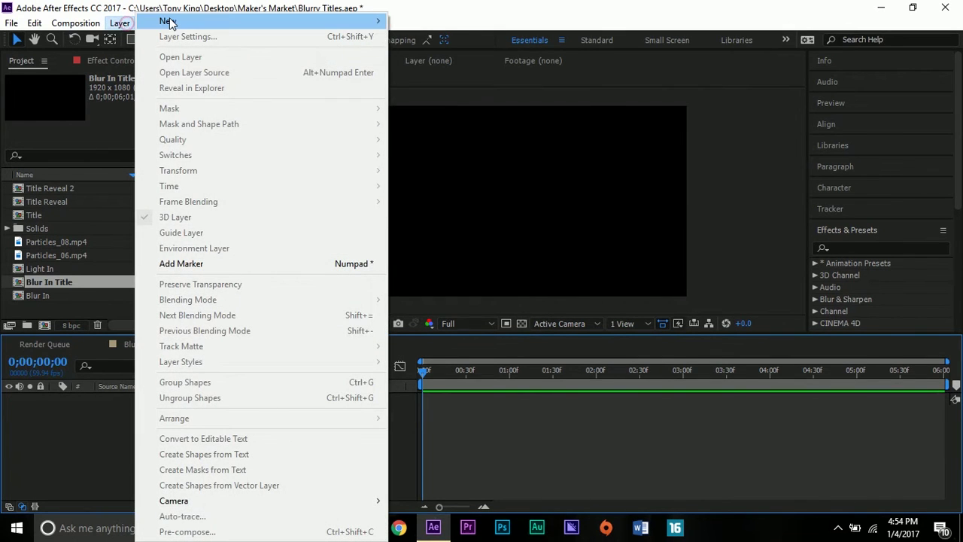
{"action": "mouse_move", "coordinate": [198, 18]}
{"action": "left_click", "coordinate": [407, 36]}
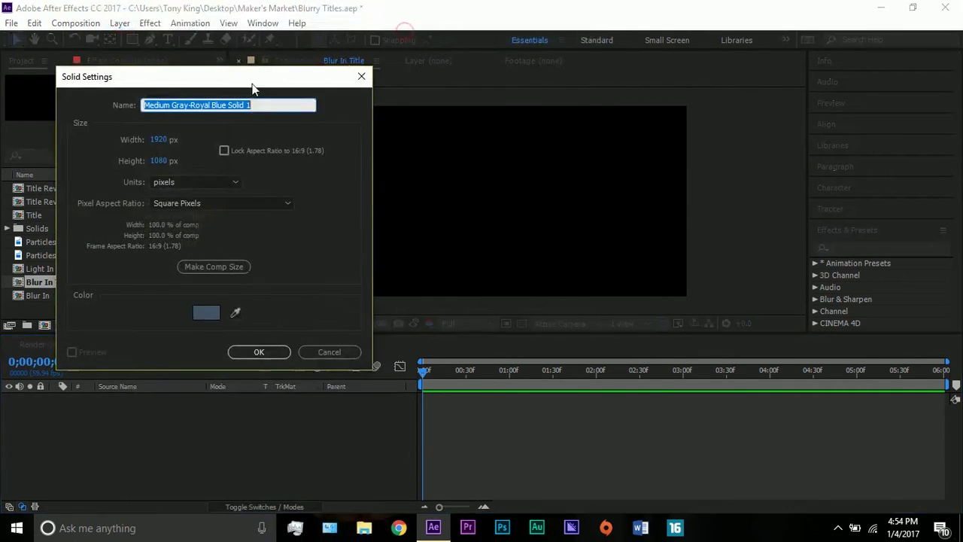
{"action": "type", "text": "BG"}
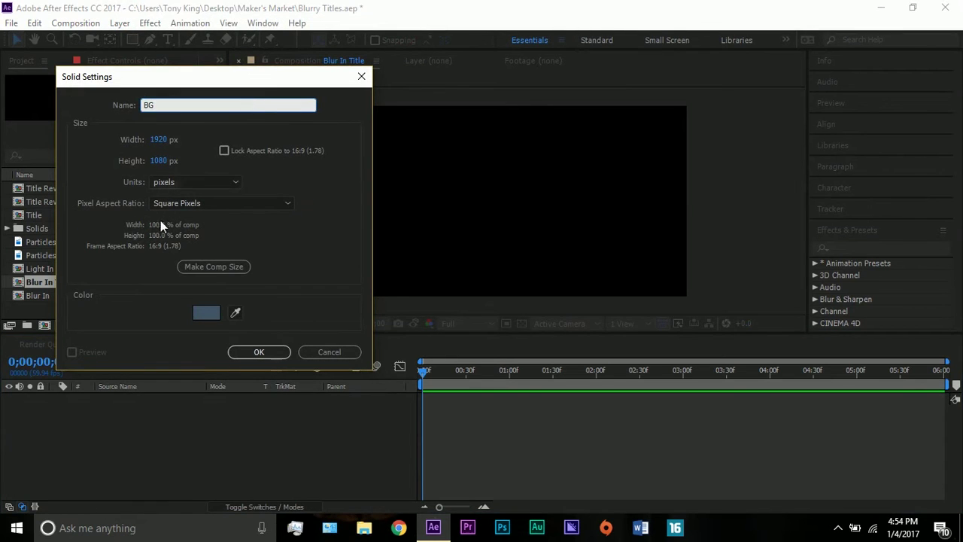
{"action": "left_click", "coordinate": [204, 314]}
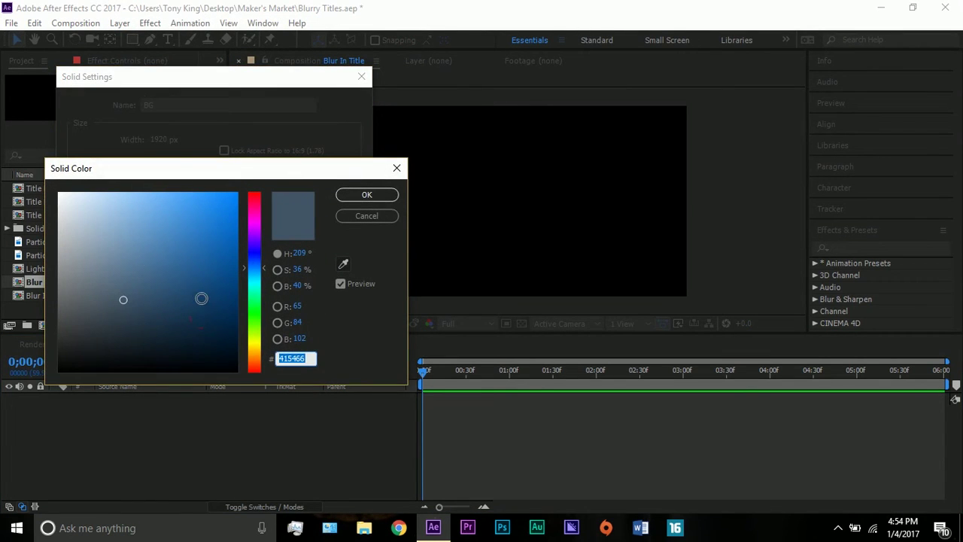
{"action": "left_click", "coordinate": [354, 215]}
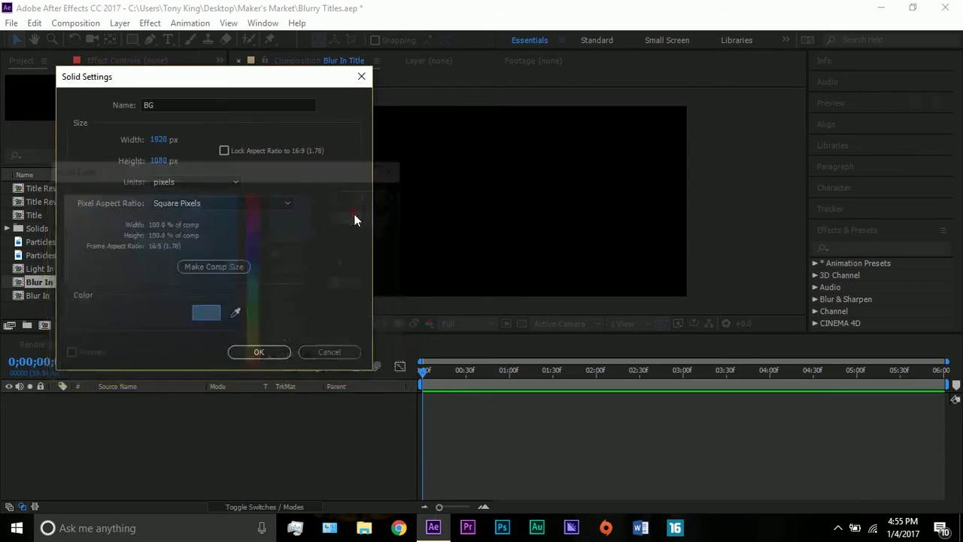
{"action": "left_click", "coordinate": [245, 354]}
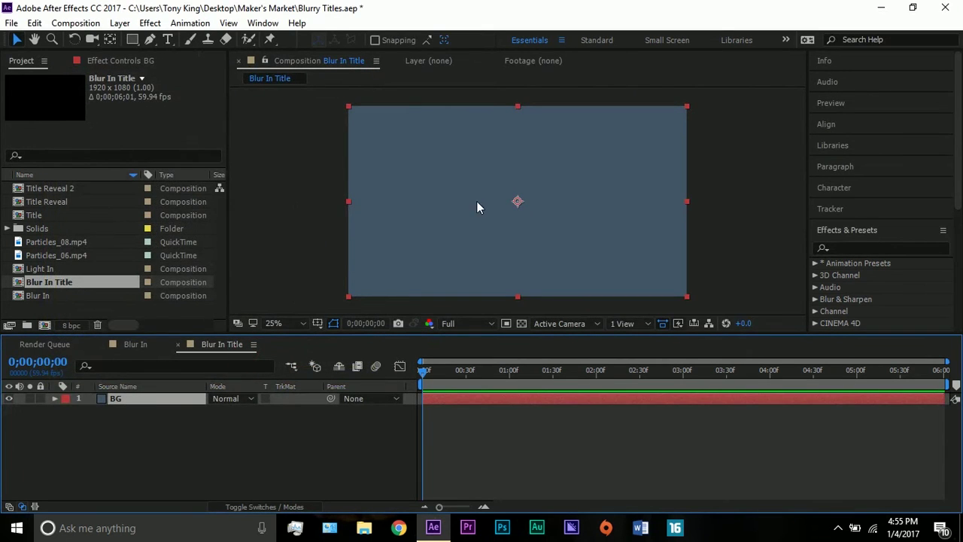
- Add a full-frame ellipse mask to the BG solid
{"action": "left_click", "coordinate": [132, 39]}
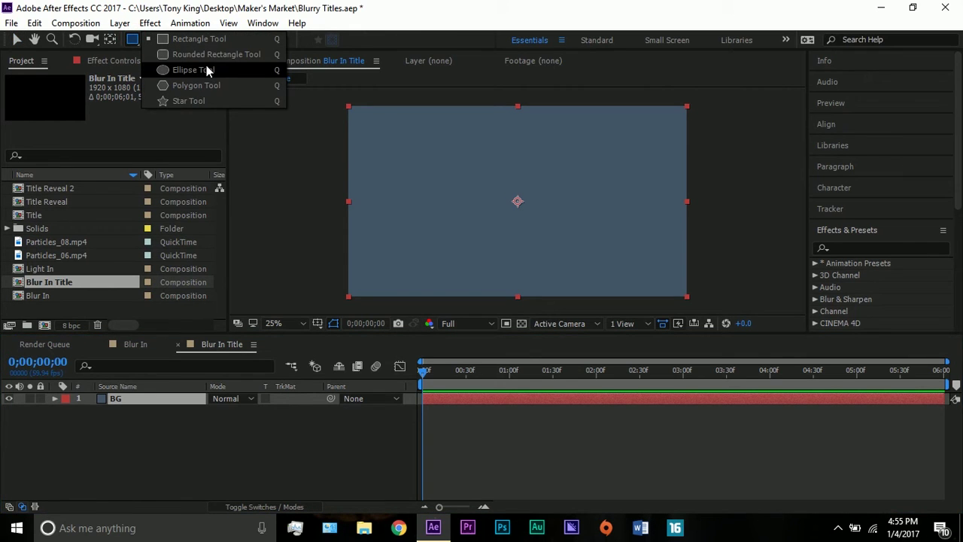
{"action": "left_click", "coordinate": [206, 70]}
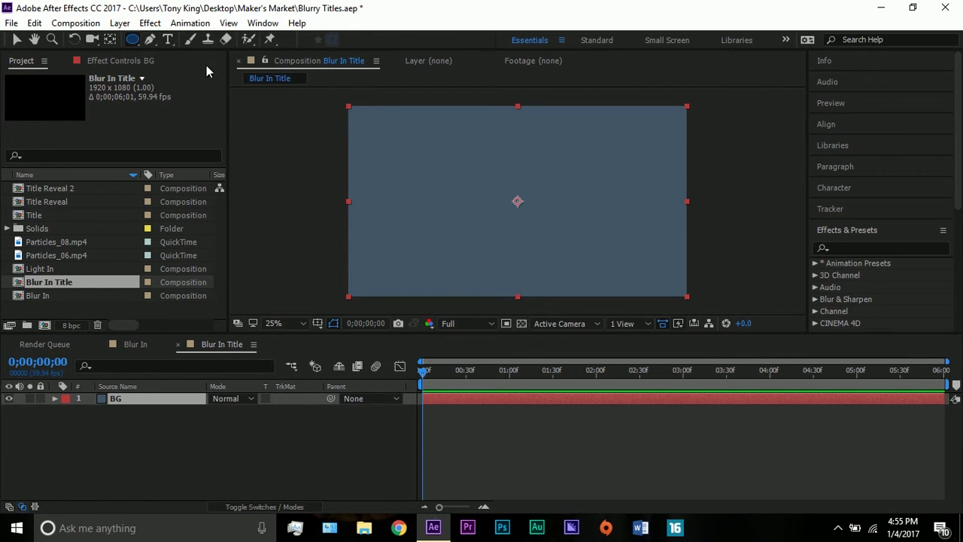
{"action": "double_click", "coordinate": [132, 39]}
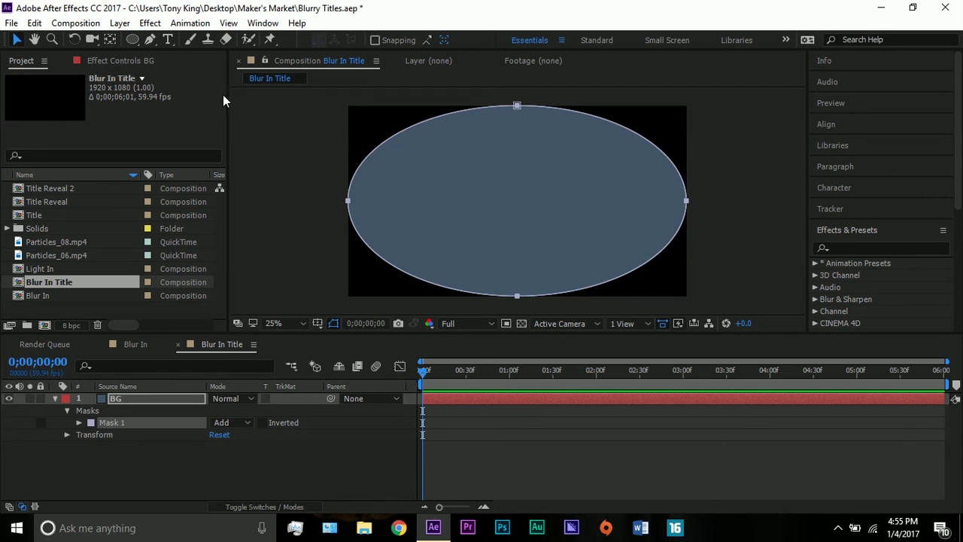
- Add upper-left and lower-right mask points and pull them outward
{"action": "left_click", "coordinate": [150, 39]}
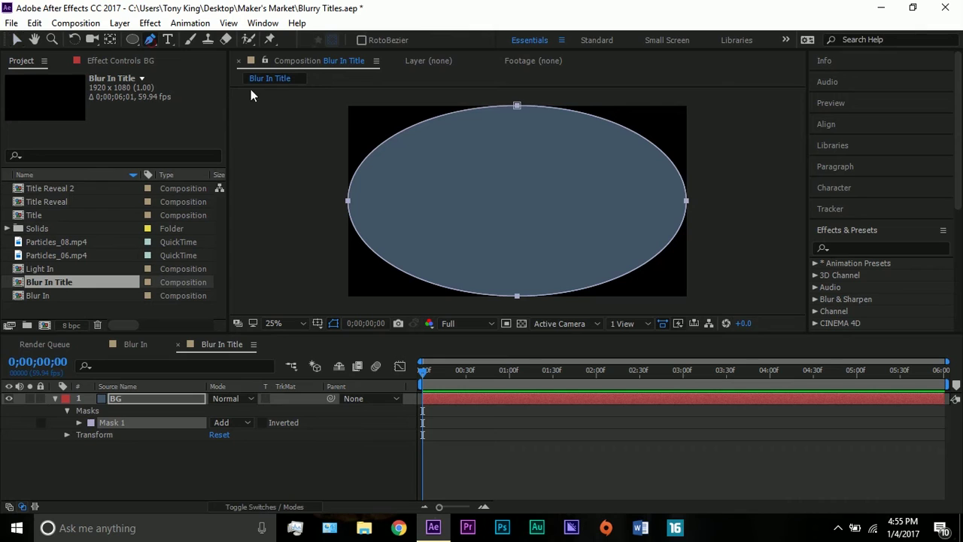
{"action": "left_click", "coordinate": [382, 145]}
{"action": "left_click_drag", "start_coordinate": [384, 156], "coordinate": [307, 79]}
{"action": "left_click", "coordinate": [641, 265]}
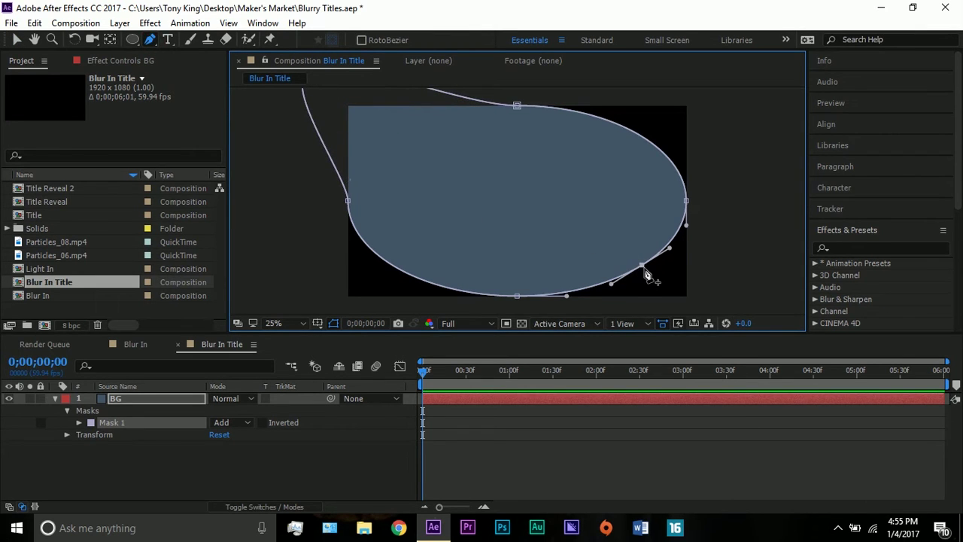
{"action": "left_click_drag", "start_coordinate": [644, 273], "coordinate": [711, 320]}
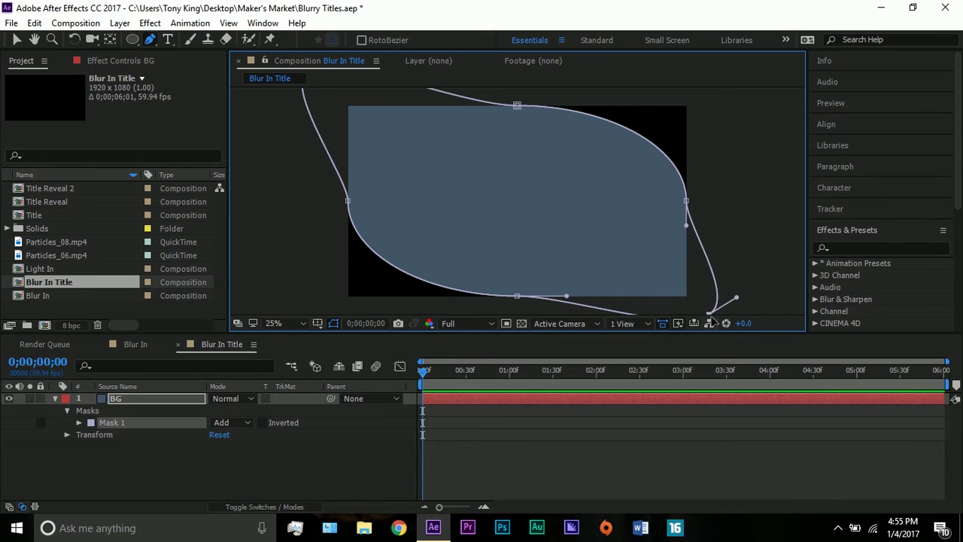
- Invert Mask 1 and reveal its feather, opacity and expansion settings
{"action": "left_click", "coordinate": [17, 41]}
{"action": "left_click", "coordinate": [260, 424]}
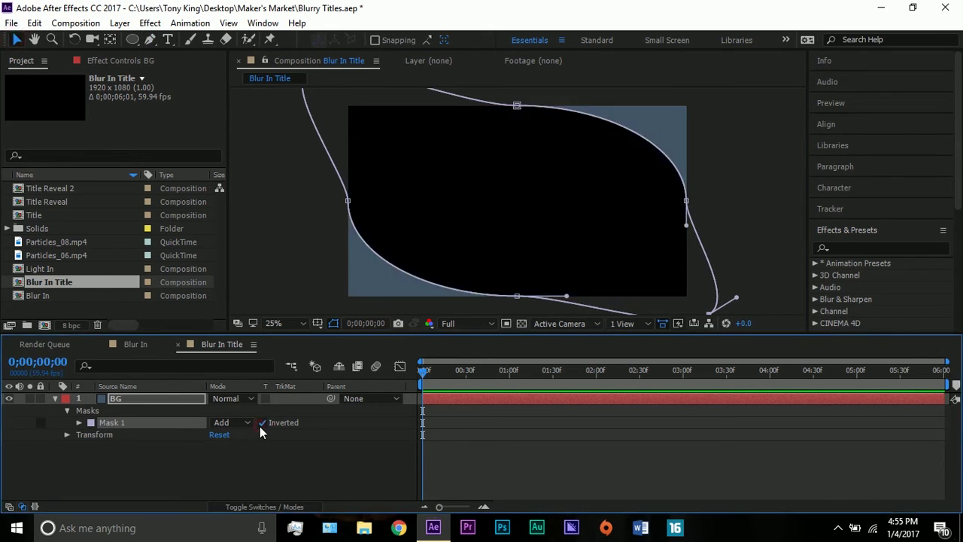
{"action": "left_click", "coordinate": [143, 399]}
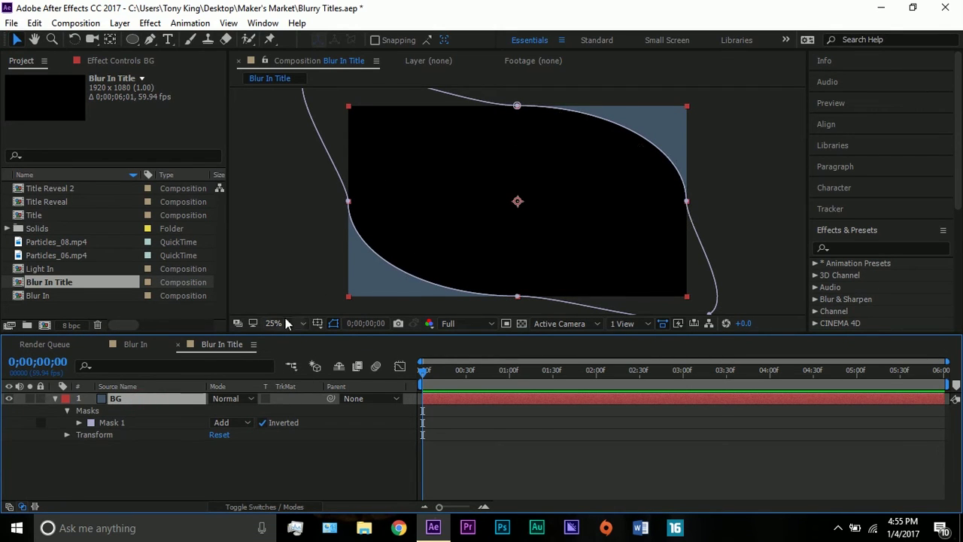
{"action": "left_click", "coordinate": [74, 423]}
{"action": "left_click", "coordinate": [76, 422]}
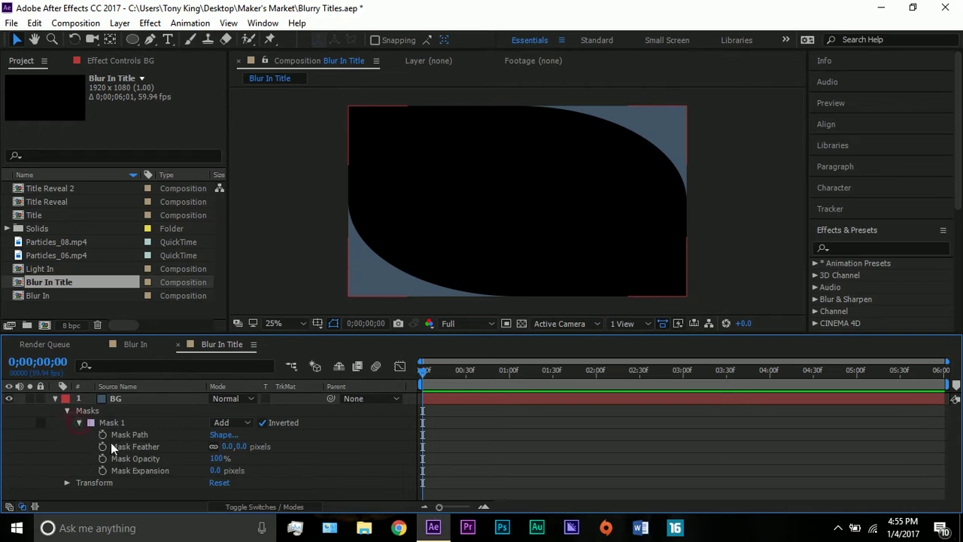
- Rough in BG's mask feather and expansion, then check Blur In's BG mask values
{"action": "left_click_drag", "start_coordinate": [231, 451], "coordinate": [362, 437]}
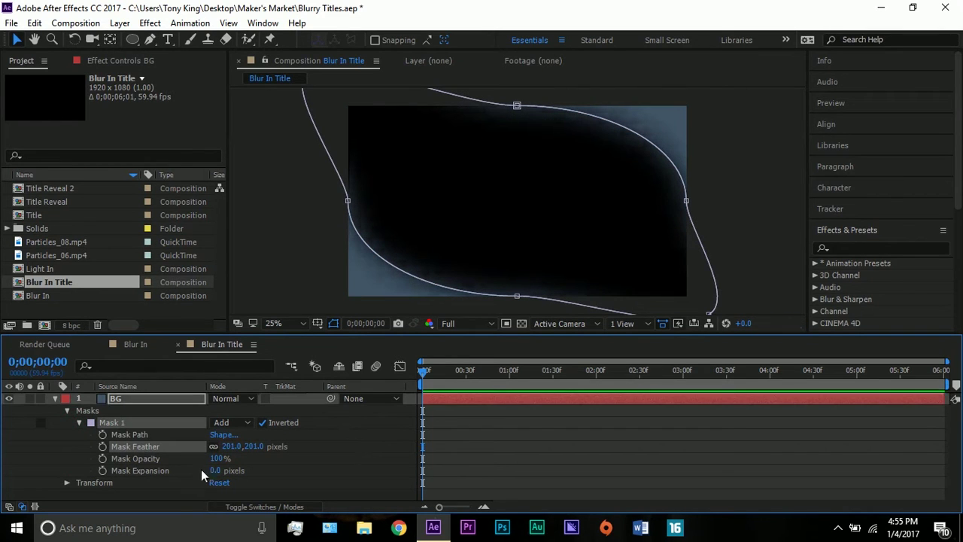
{"action": "left_click_drag", "start_coordinate": [214, 472], "coordinate": [179, 458]}
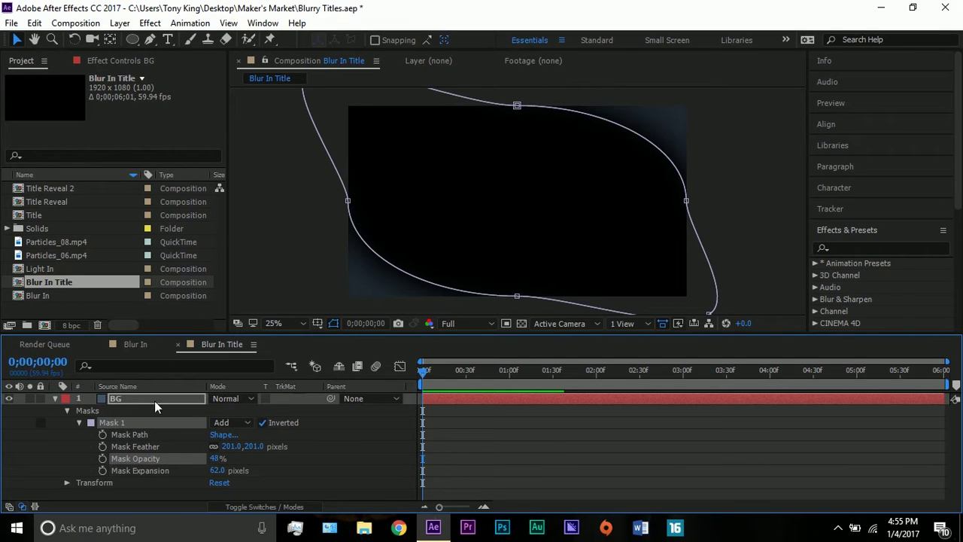
{"action": "left_click", "coordinate": [138, 346]}
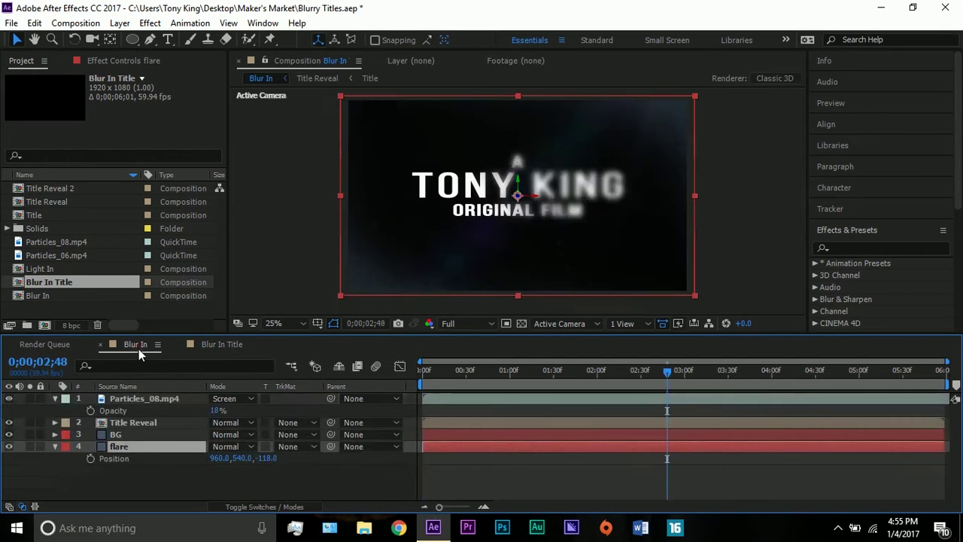
{"action": "left_click", "coordinate": [125, 434]}
{"action": "key", "text": "m"}
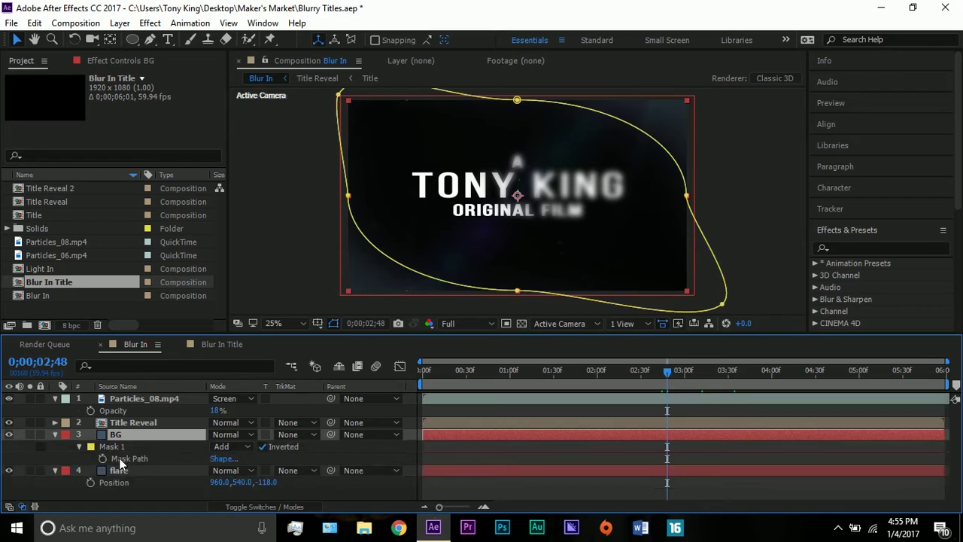
{"action": "left_click", "coordinate": [80, 447]}
{"action": "left_click", "coordinate": [81, 446]}
{"action": "scroll", "coordinate": [167, 449], "scroll_direction": "down", "scroll_amount": 1}
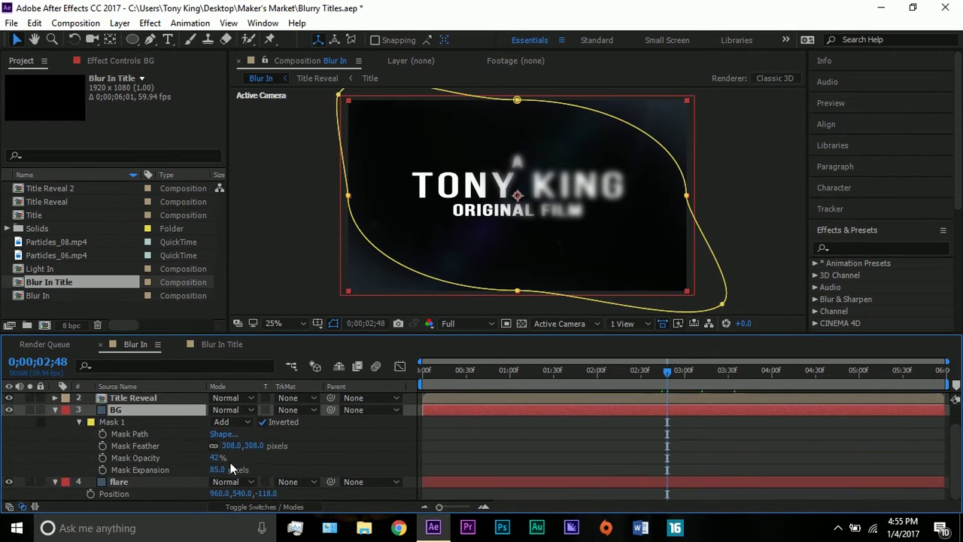
{"action": "left_click", "coordinate": [222, 345]}
- Set BG's Mask 1 to 308 px feather, 42% opacity and 85 px expansion
{"action": "mouse_move", "coordinate": [229, 448]}
{"action": "left_mouse_down"}
{"action": "mouse_move", "coordinate": [239, 446]}
{"action": "mouse_move", "coordinate": [229, 438]}
{"action": "left_mouse_up"}
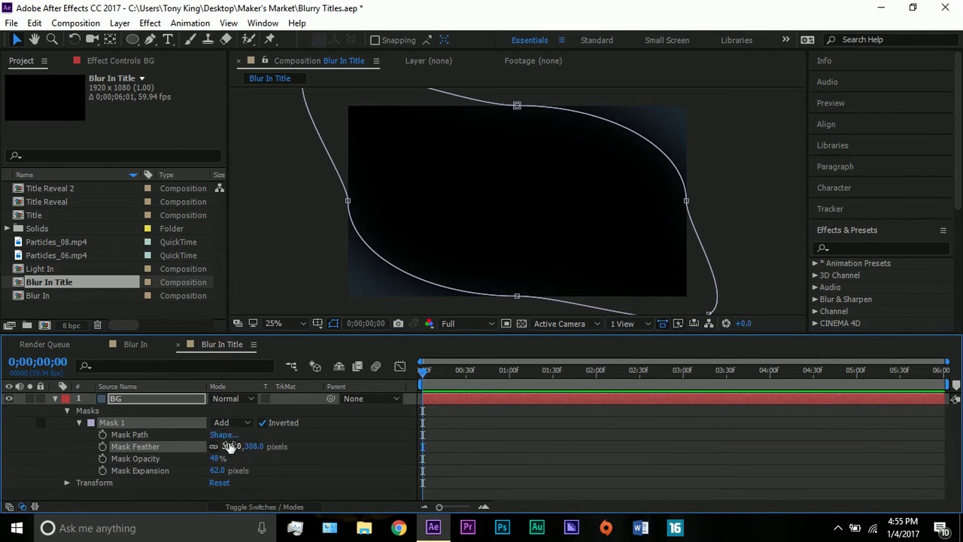
{"action": "left_click", "coordinate": [217, 458]}
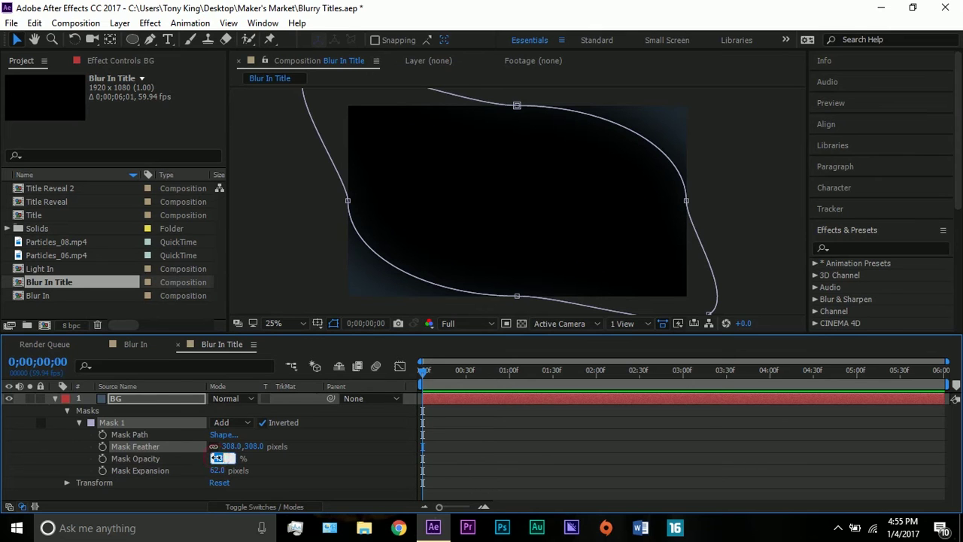
{"action": "left_click", "coordinate": [115, 345]}
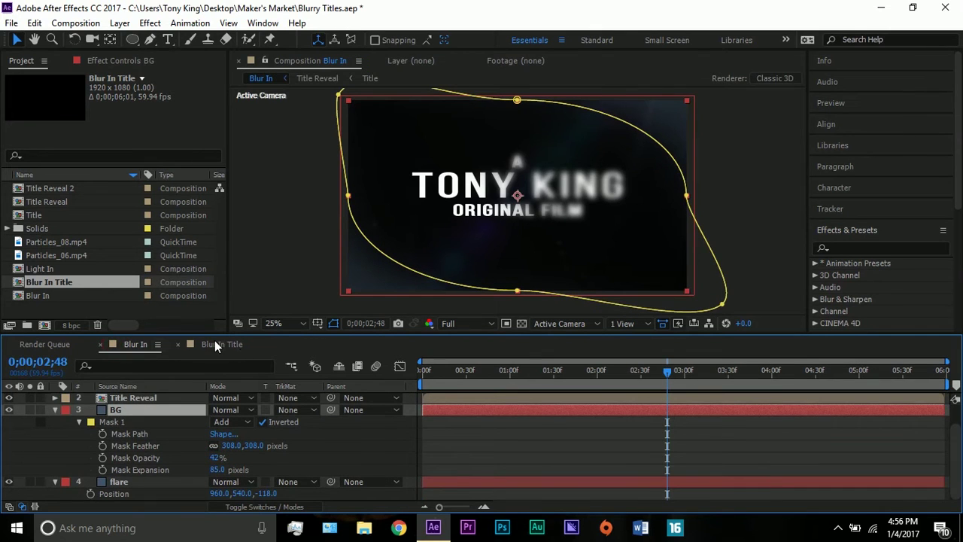
{"action": "left_click", "coordinate": [214, 344]}
{"action": "left_click", "coordinate": [214, 459]}
{"action": "type", "text": "42"}
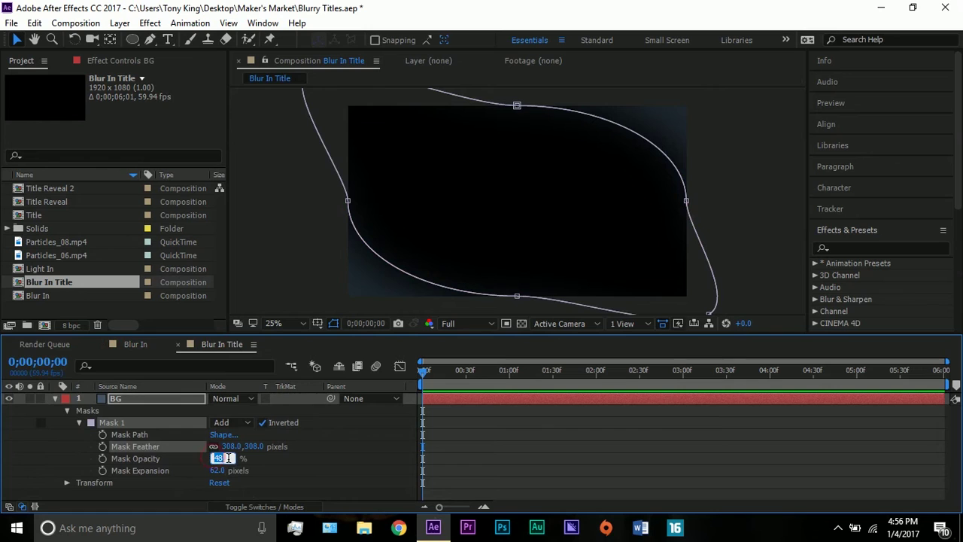
{"action": "key", "text": "Tab"}
{"action": "type", "text": "85"}
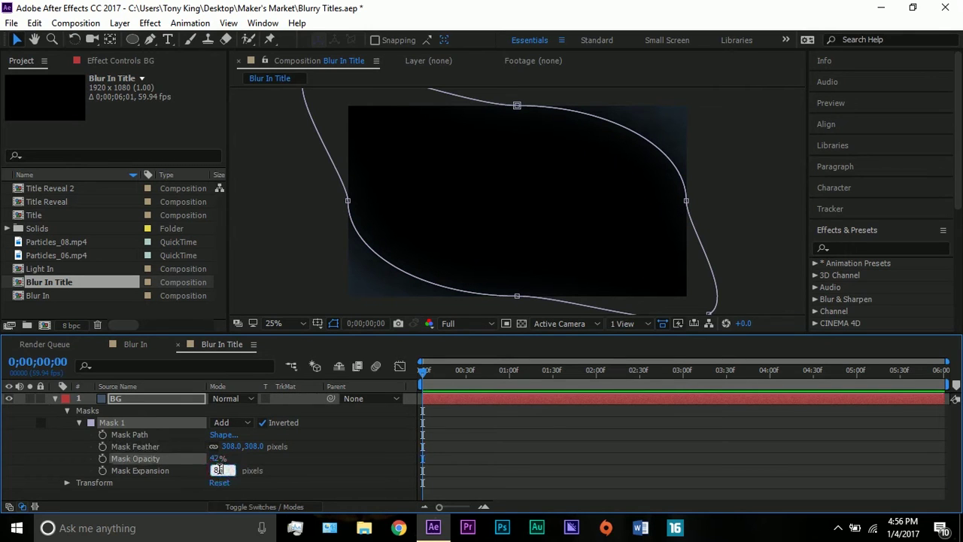
{"action": "key", "text": "Return"}
- Preview the vignette, collapse BG's properties and open the Title composition
{"action": "left_click", "coordinate": [286, 229]}
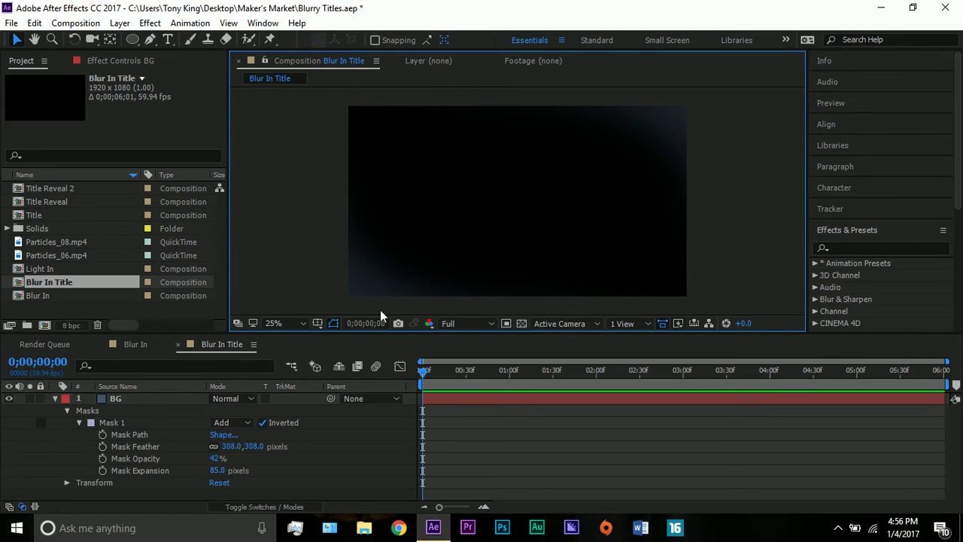
{"action": "left_click", "coordinate": [52, 399]}
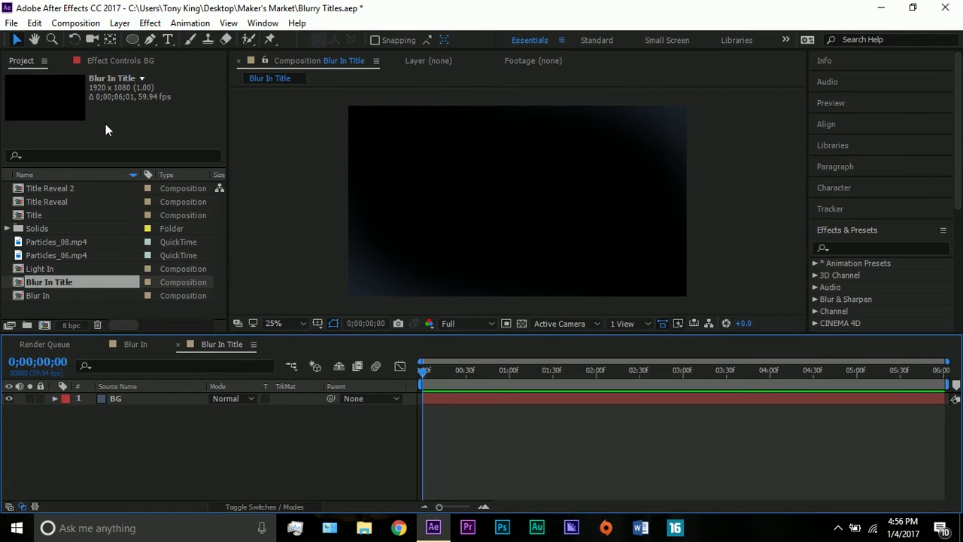
{"action": "double_click", "coordinate": [42, 215]}
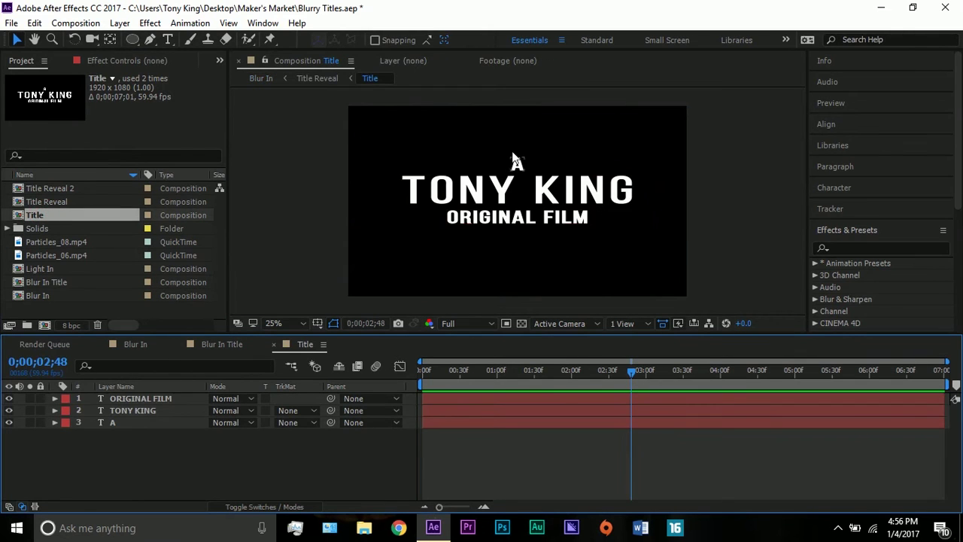
{"action": "left_click", "coordinate": [137, 423]}
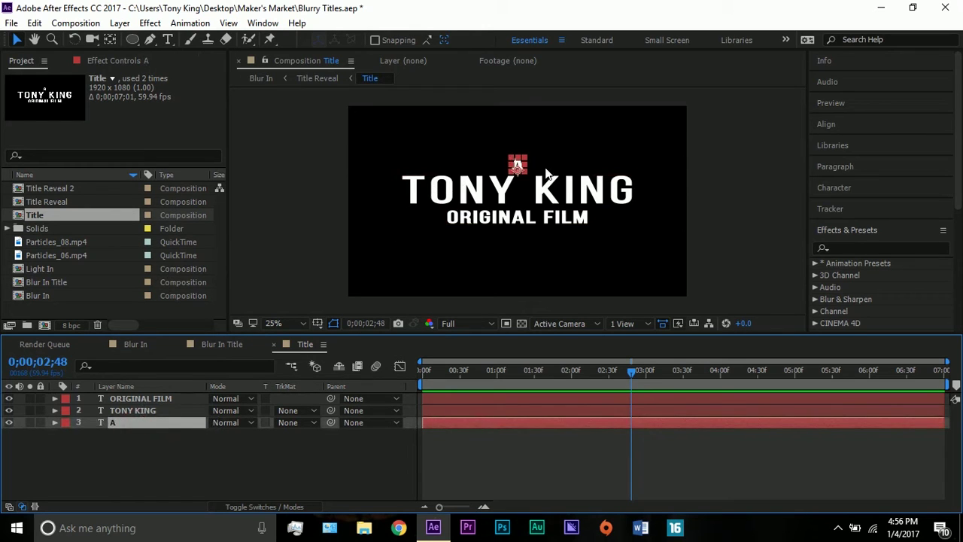
{"action": "left_click", "coordinate": [826, 124]}
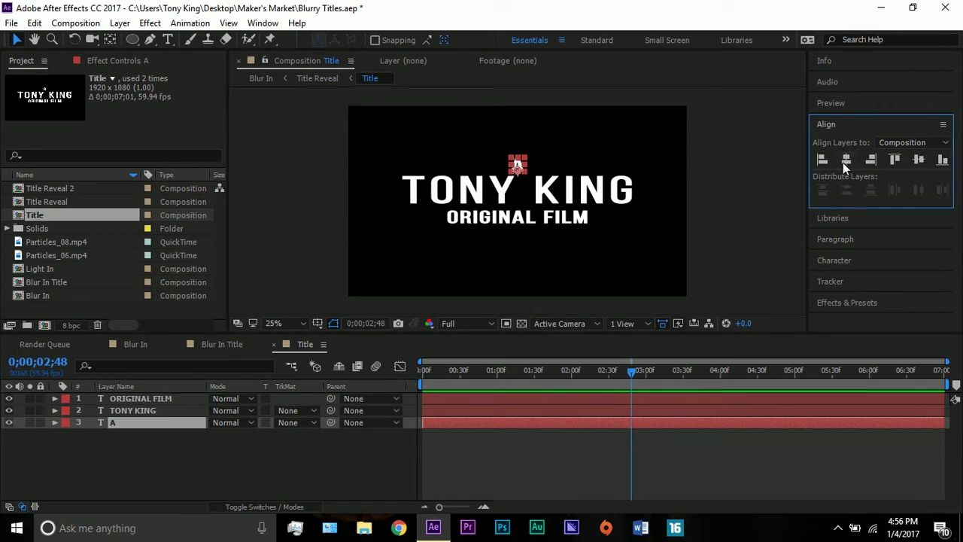
{"action": "left_click", "coordinate": [452, 197]}
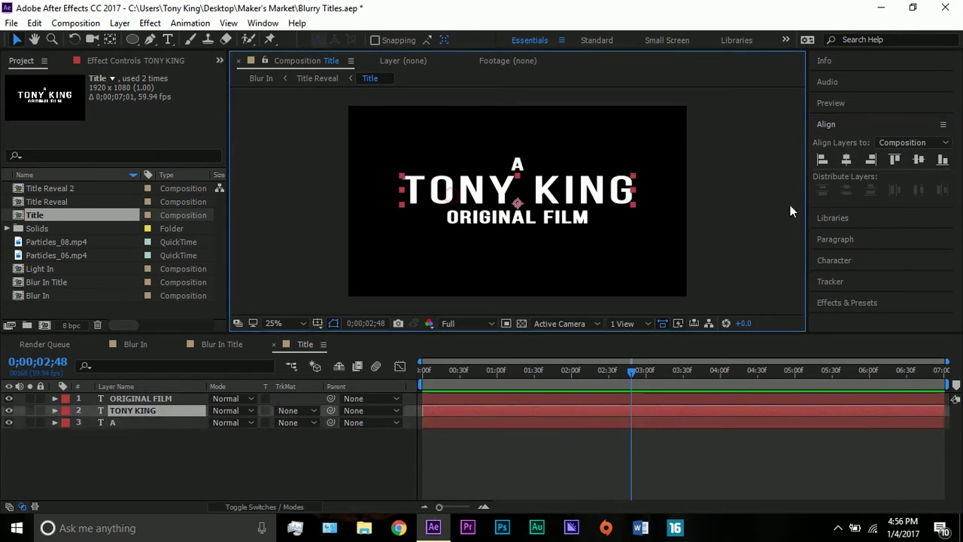
{"action": "left_click", "coordinate": [849, 239]}
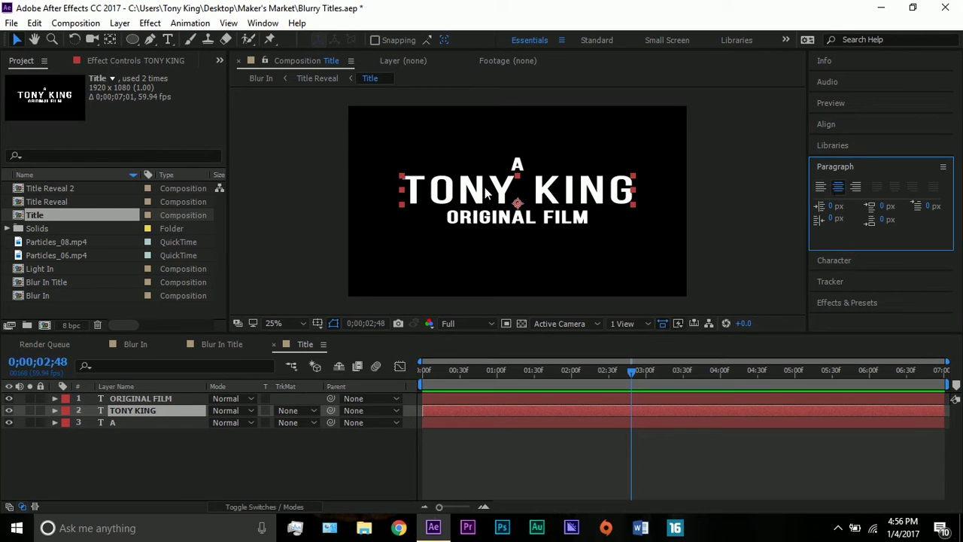
{"action": "left_click", "coordinate": [517, 165]}
{"action": "left_click", "coordinate": [535, 193]}
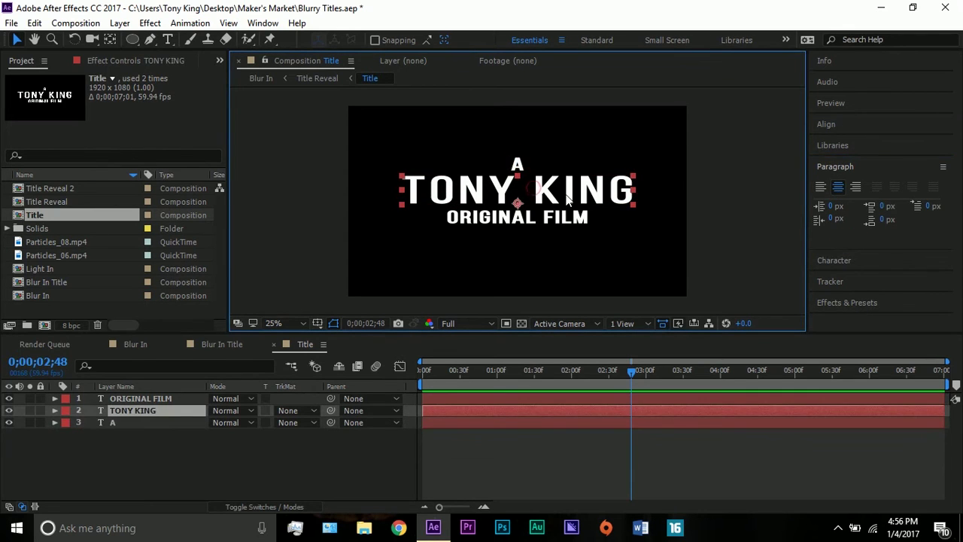
{"action": "left_click", "coordinate": [856, 260]}
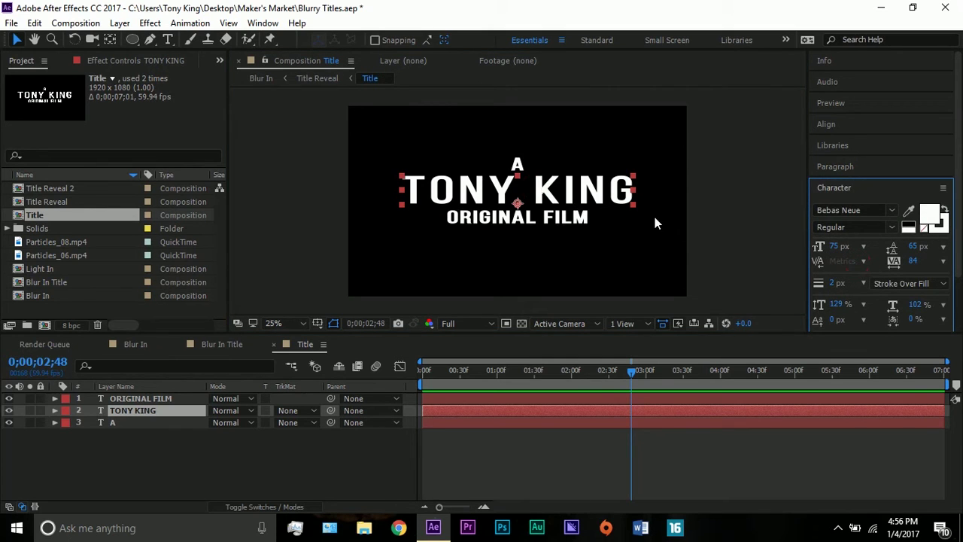
{"action": "left_click", "coordinate": [516, 164]}
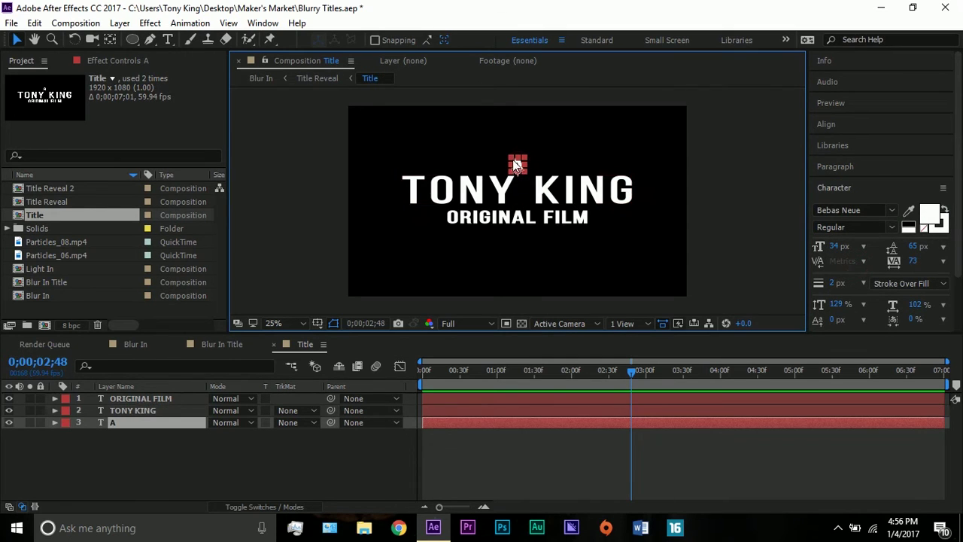
{"action": "left_click", "coordinate": [551, 195]}
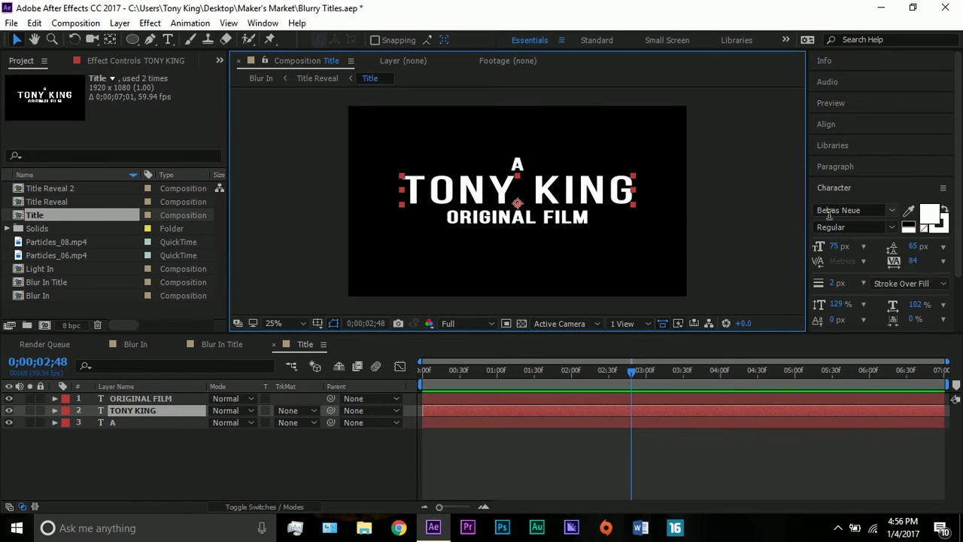
{"action": "left_click", "coordinate": [562, 222]}
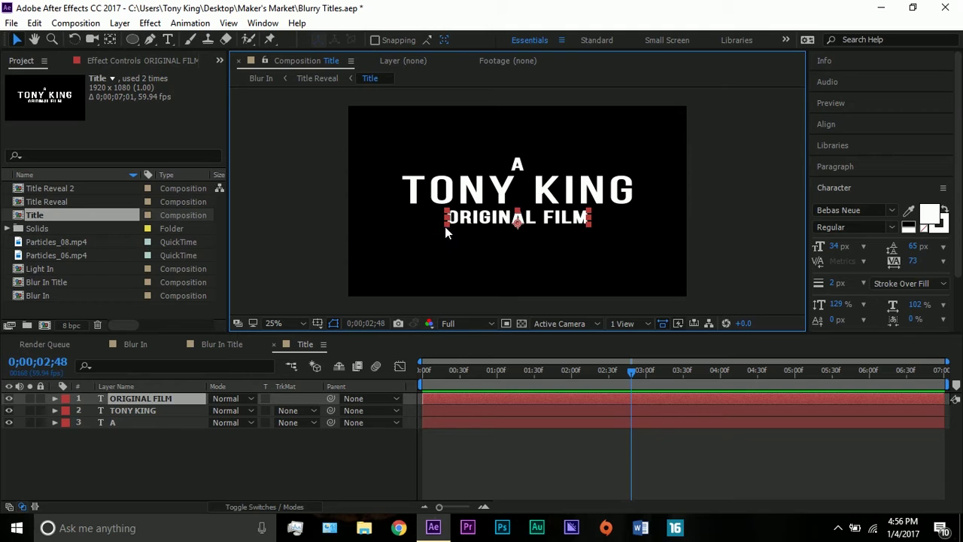
{"action": "left_click", "coordinate": [222, 342]}
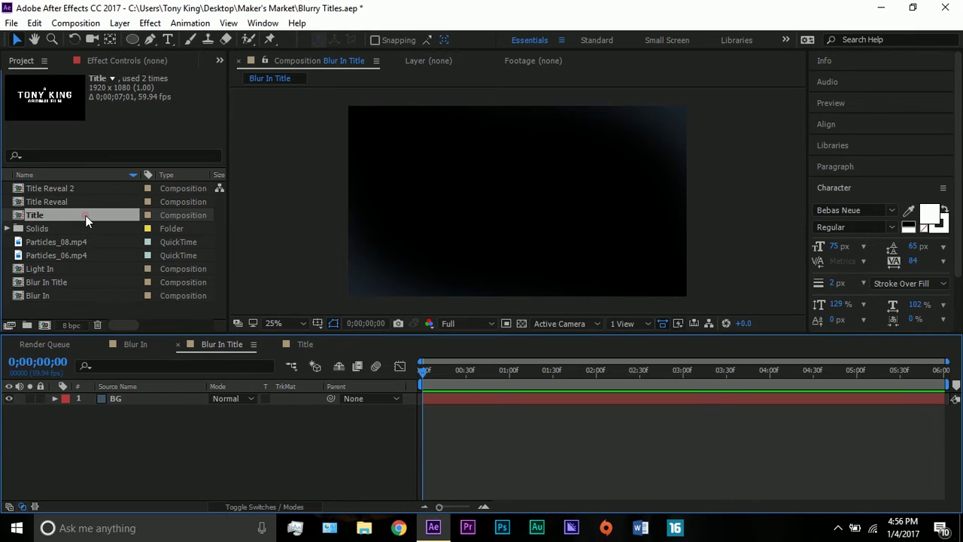
- Place the Title comp above BG in Blur In Title and make it 3D
{"action": "left_click_drag", "start_coordinate": [85, 219], "coordinate": [137, 396]}
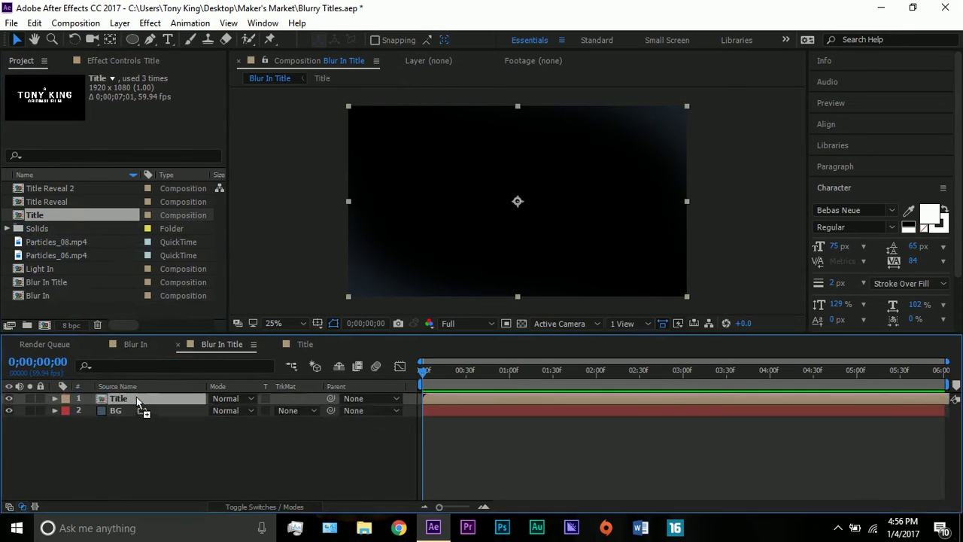
{"action": "key", "text": "space"}
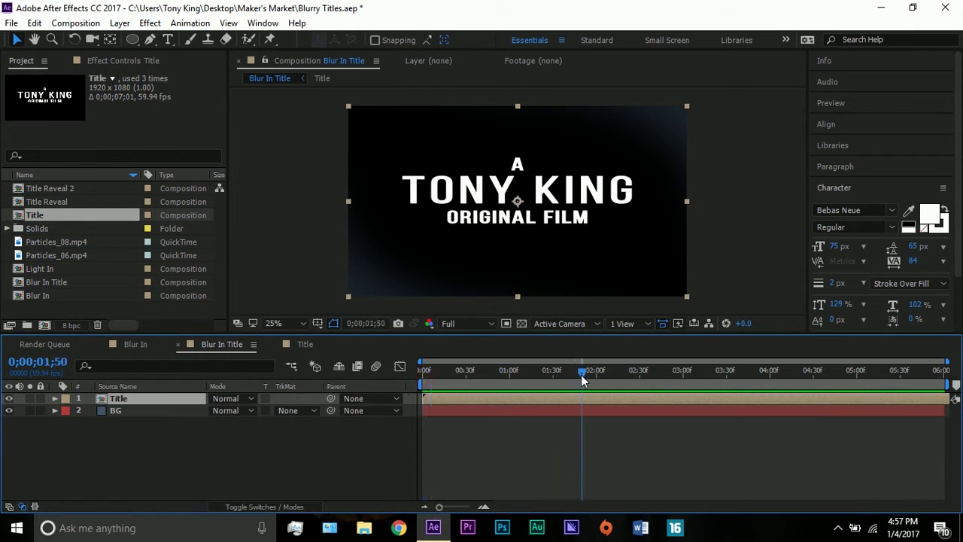
{"action": "left_click", "coordinate": [277, 507]}
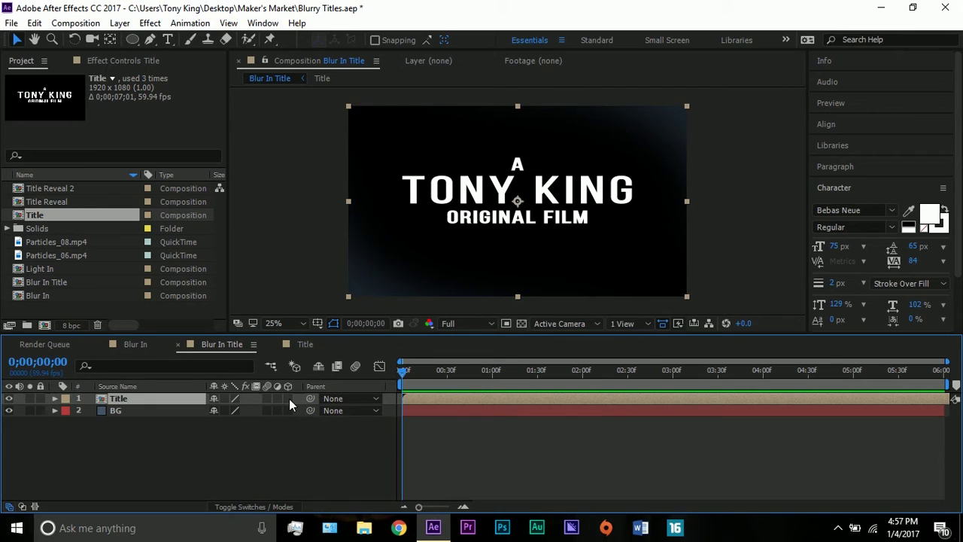
{"action": "left_click", "coordinate": [288, 398]}
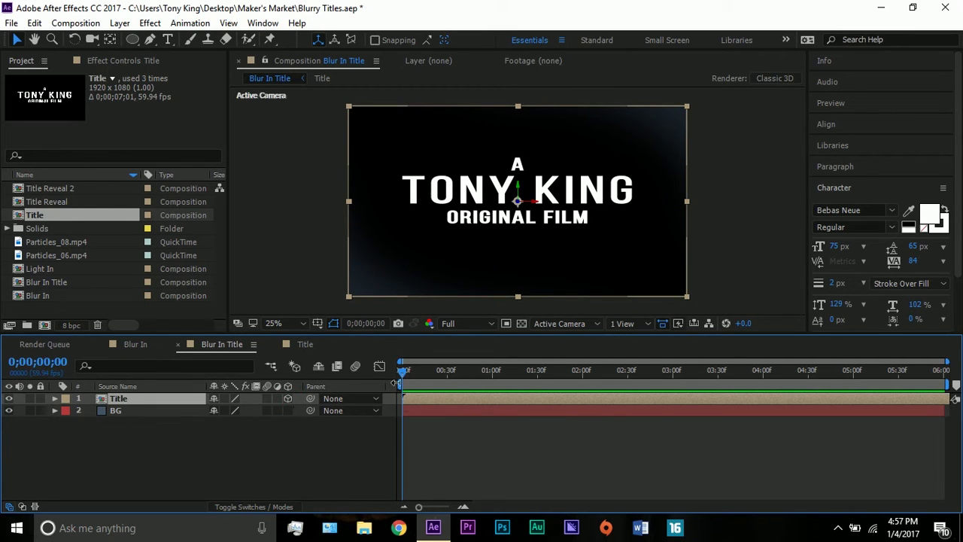
- Keyframe Title's Position from Z 1051 at the start to Z 0 at six seconds
{"action": "key", "text": "p"}
{"action": "left_click", "coordinate": [91, 410]}
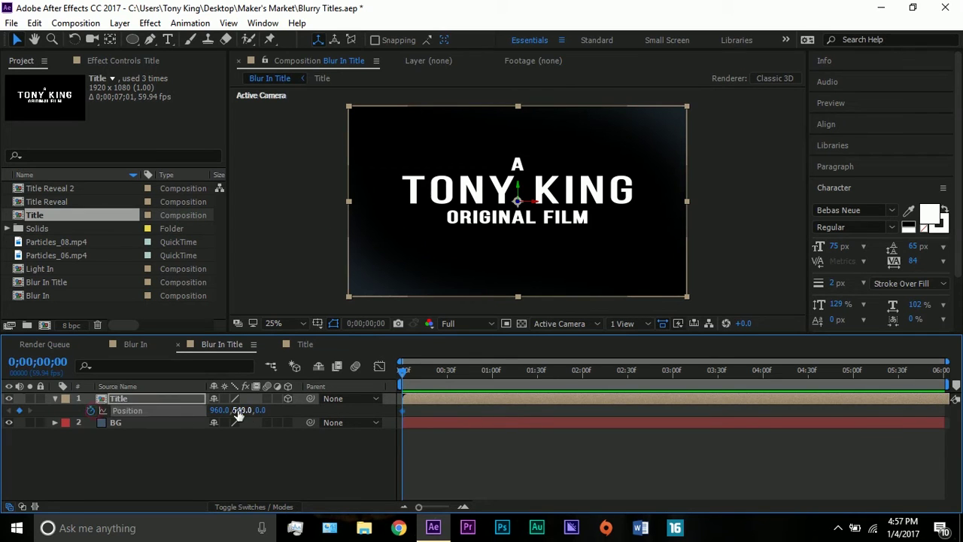
{"action": "left_click_drag", "start_coordinate": [243, 410], "coordinate": [958, 370]}
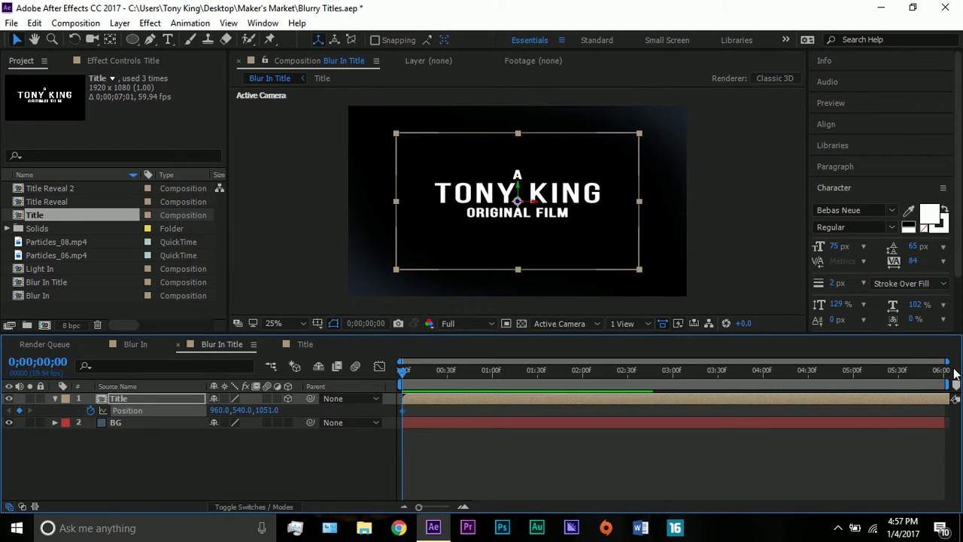
{"action": "left_click", "coordinate": [945, 369]}
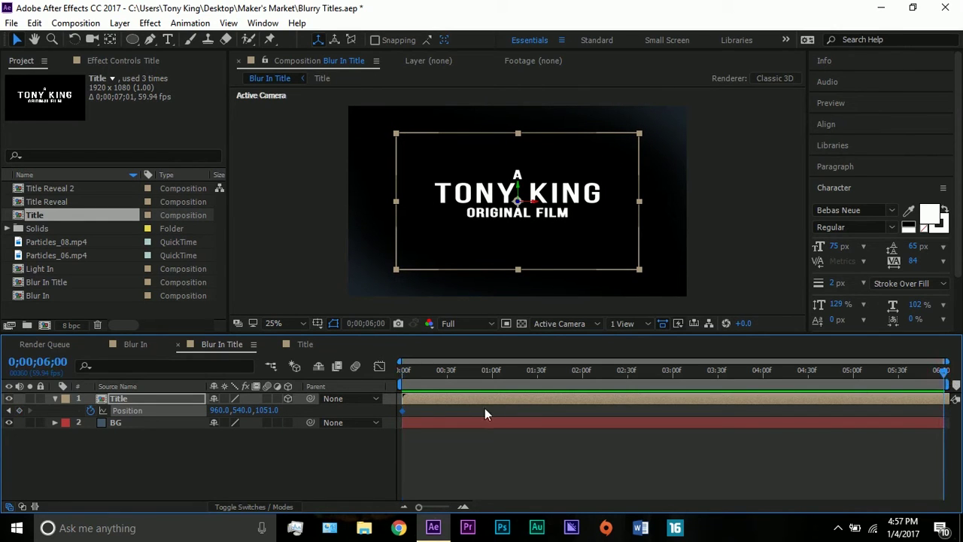
{"action": "left_click", "coordinate": [268, 410]}
{"action": "type", "text": "0"}
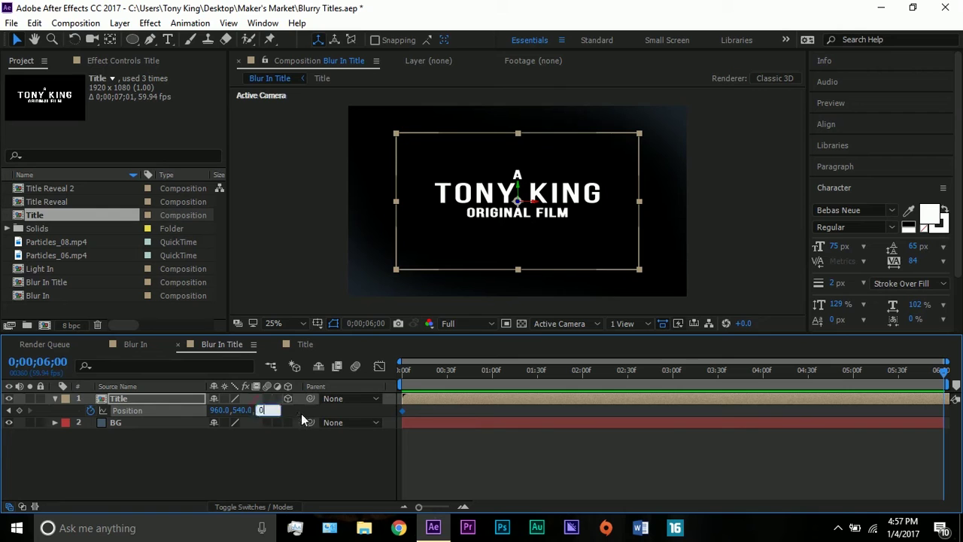
{"action": "key", "text": "Return"}
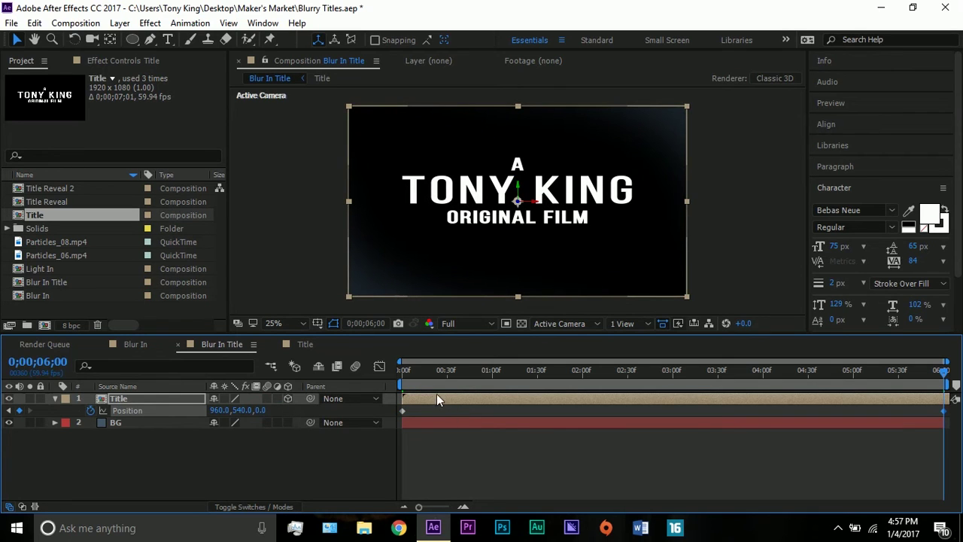
{"action": "left_click", "coordinate": [160, 398]}
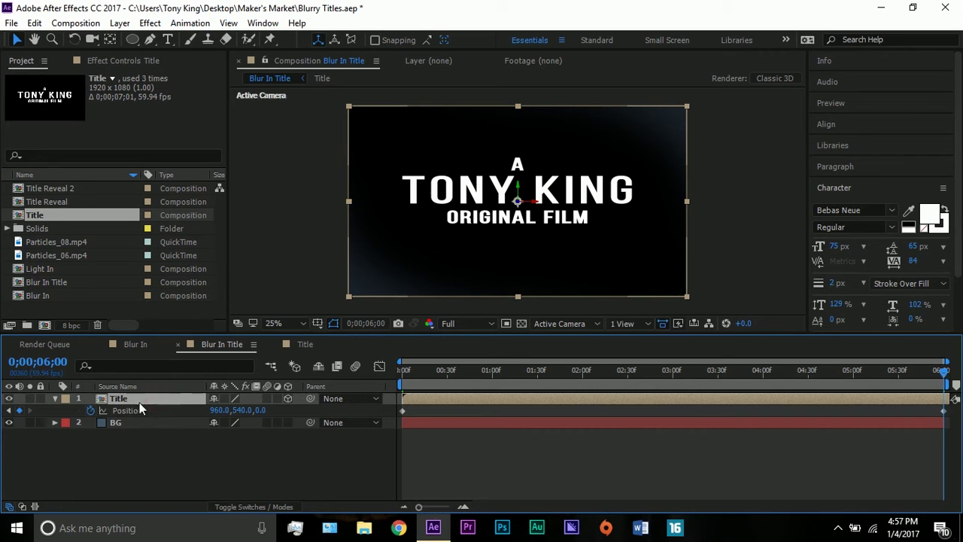
- Add a new adjustment layer with a full-frame ellipse mask
{"action": "left_click", "coordinate": [119, 23]}
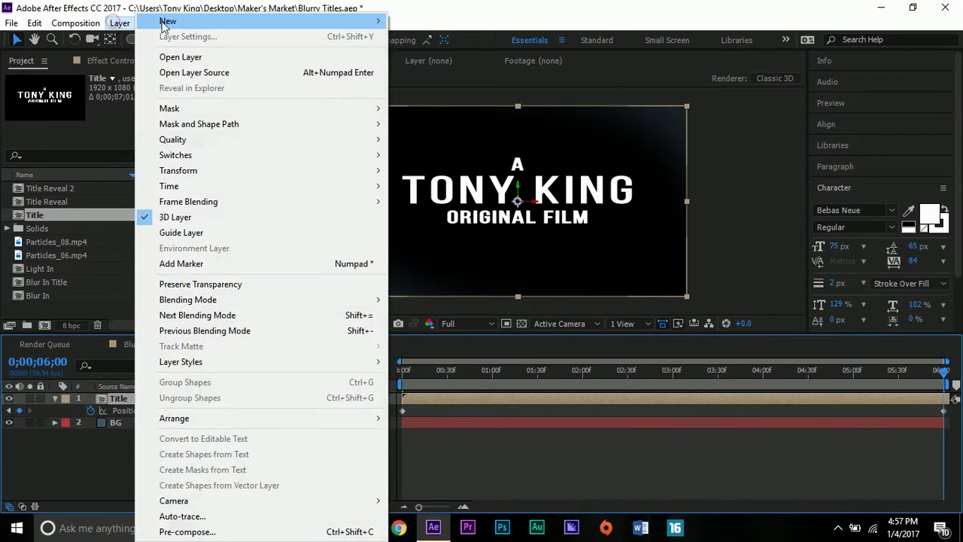
{"action": "mouse_move", "coordinate": [311, 21]}
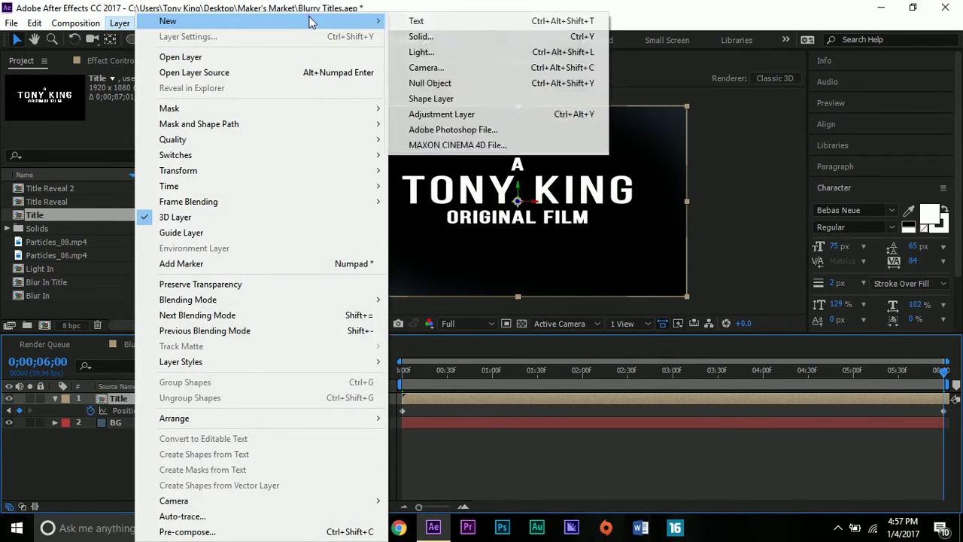
{"action": "left_click", "coordinate": [456, 114]}
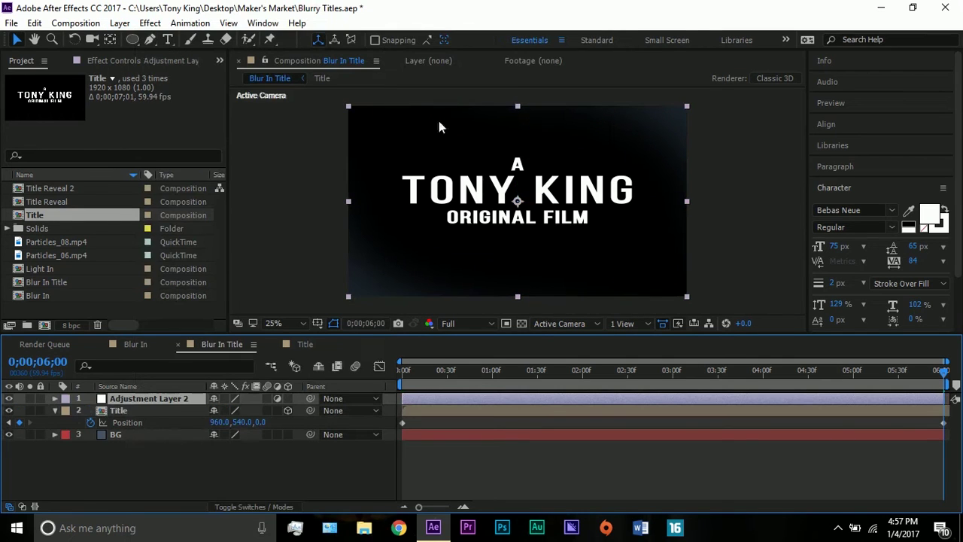
{"action": "double_click", "coordinate": [132, 39]}
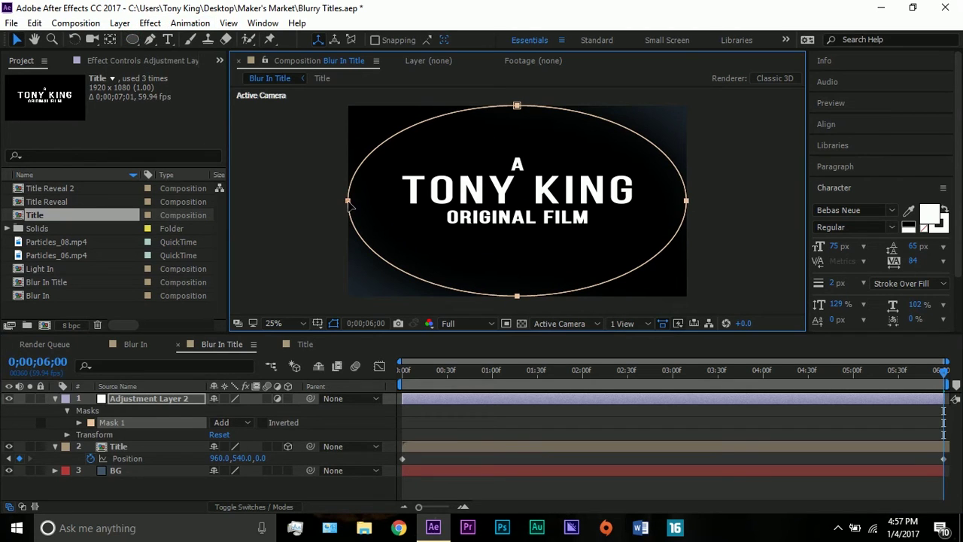
- Select the mask's left, bottom and right points and raise them to flatten the bottom
{"action": "left_click", "coordinate": [275, 221]}
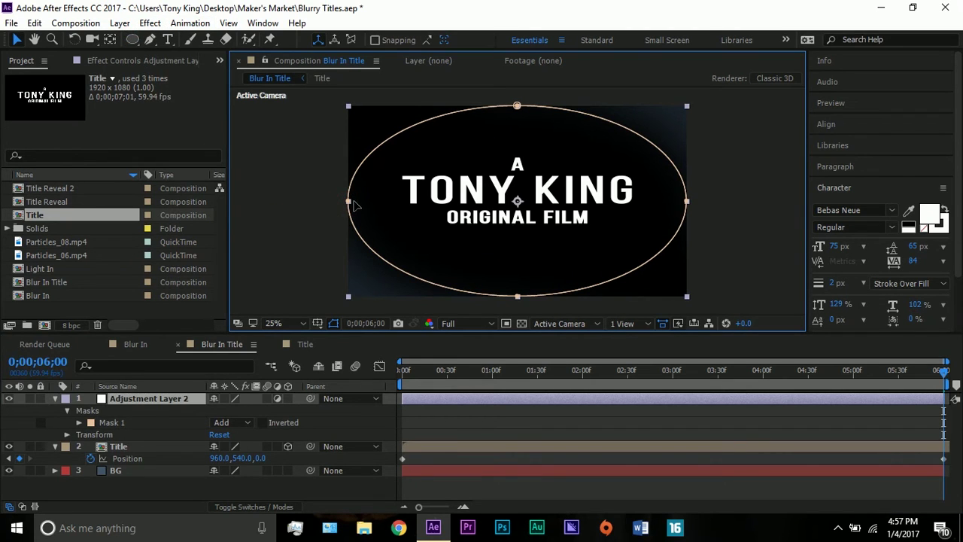
{"action": "left_click", "coordinate": [348, 201]}
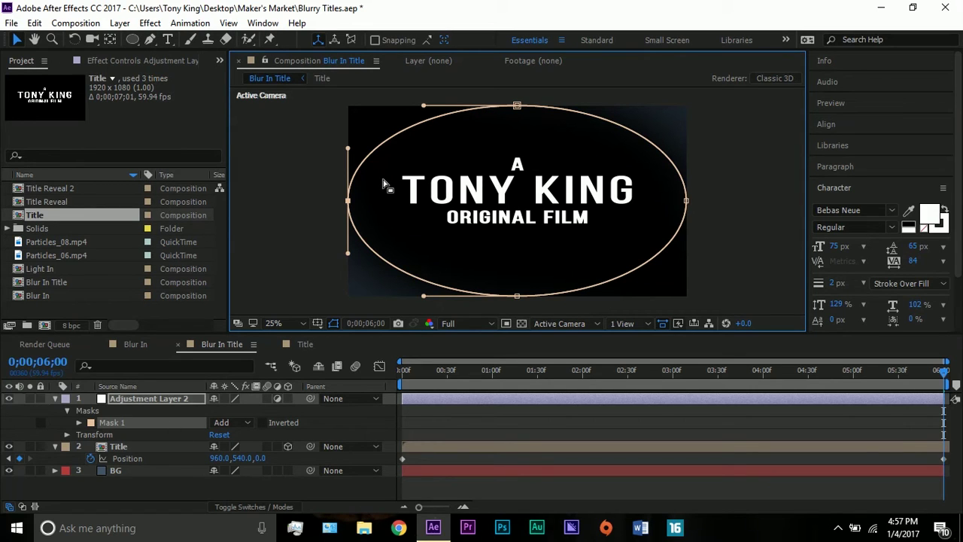
{"action": "left_click", "coordinate": [520, 298]}
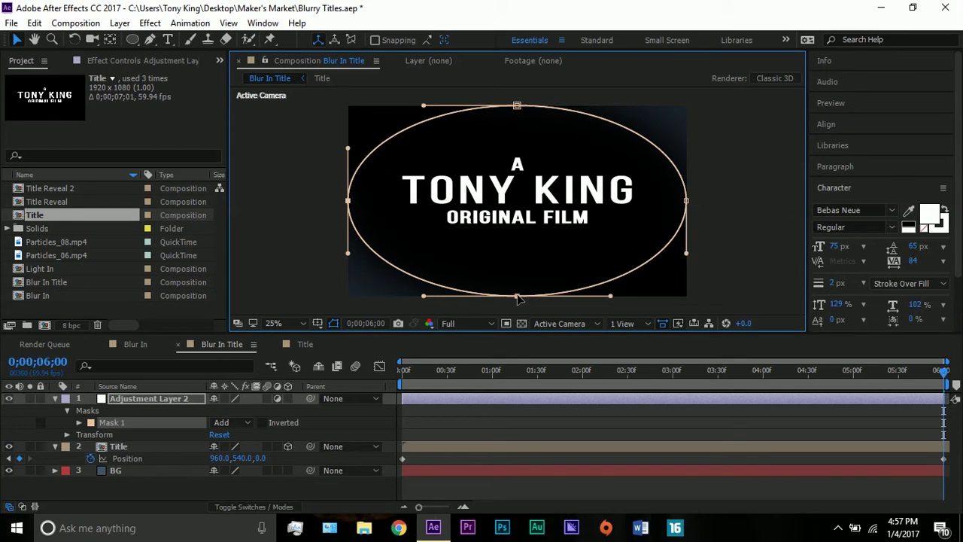
{"action": "left_click", "coordinate": [687, 201]}
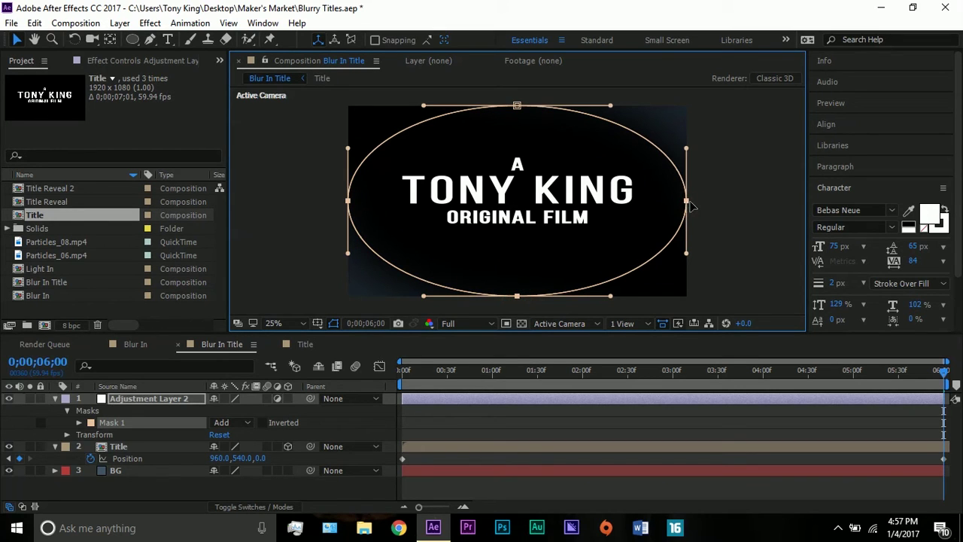
{"action": "left_click_drag", "start_coordinate": [687, 201], "coordinate": [687, 166]}
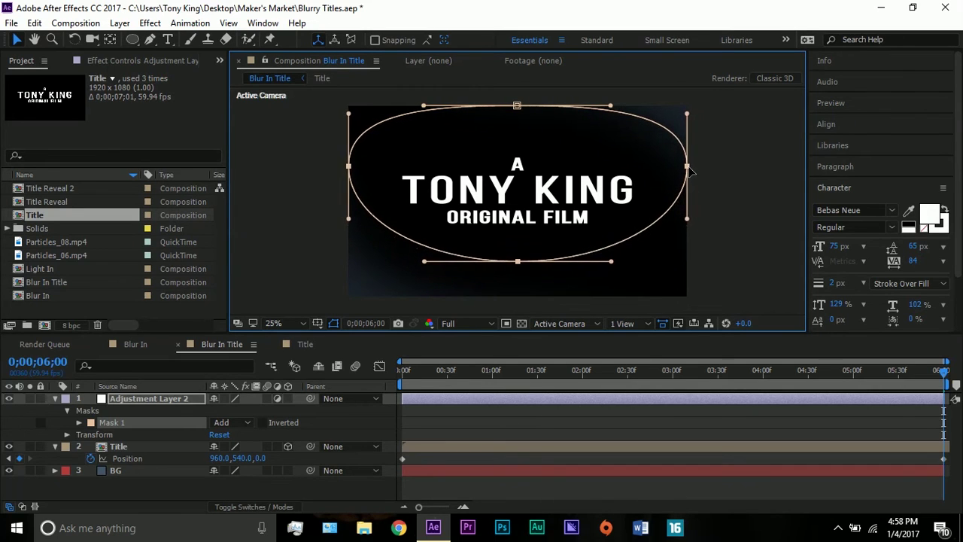
{"action": "left_click", "coordinate": [725, 258]}
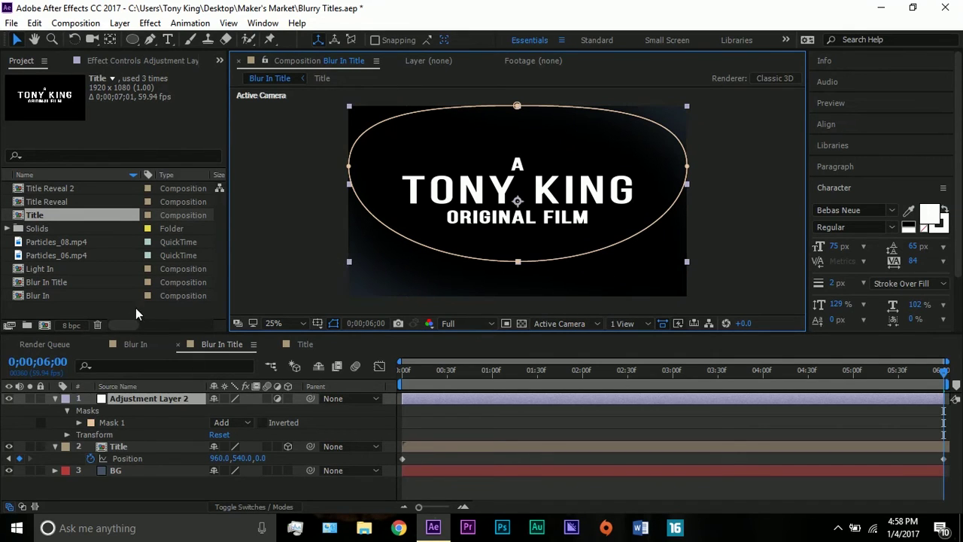
- Return to the comp start and find Gaussian Blur in Effects & Presets
{"action": "left_click", "coordinate": [124, 397]}
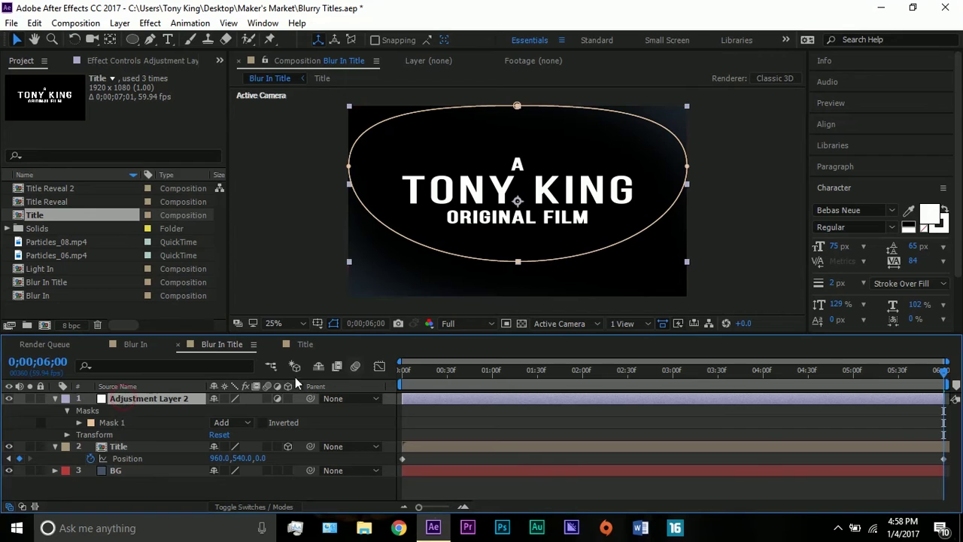
{"action": "left_click_drag", "start_coordinate": [417, 373], "coordinate": [385, 372]}
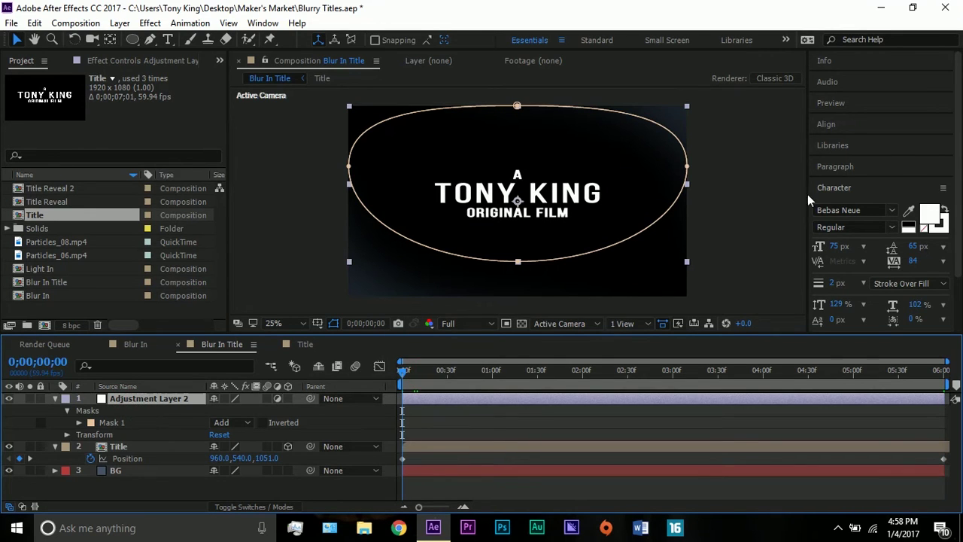
{"action": "scroll", "coordinate": [917, 293], "scroll_direction": "down", "scroll_amount": 3}
{"action": "left_click", "coordinate": [866, 314]}
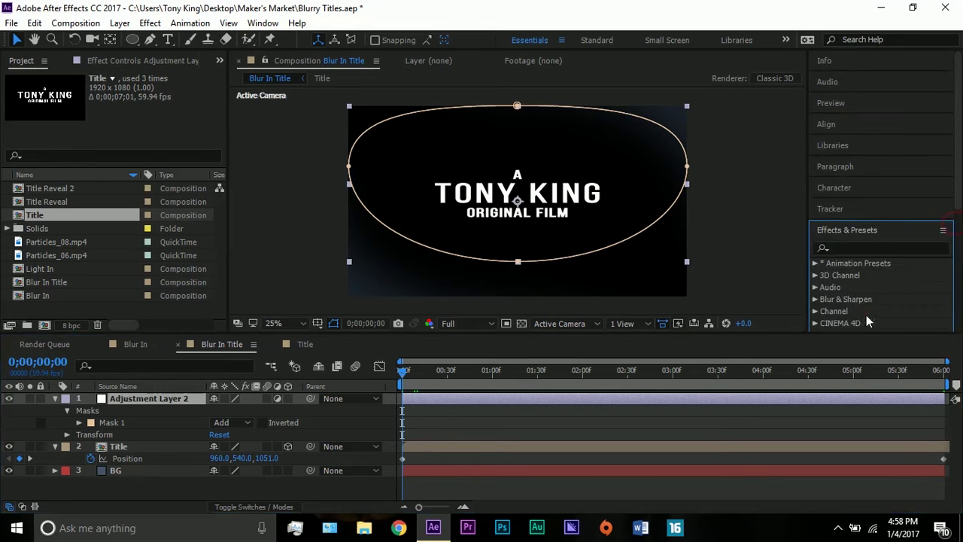
{"action": "left_click", "coordinate": [866, 245]}
{"action": "type", "text": "gaussia"}
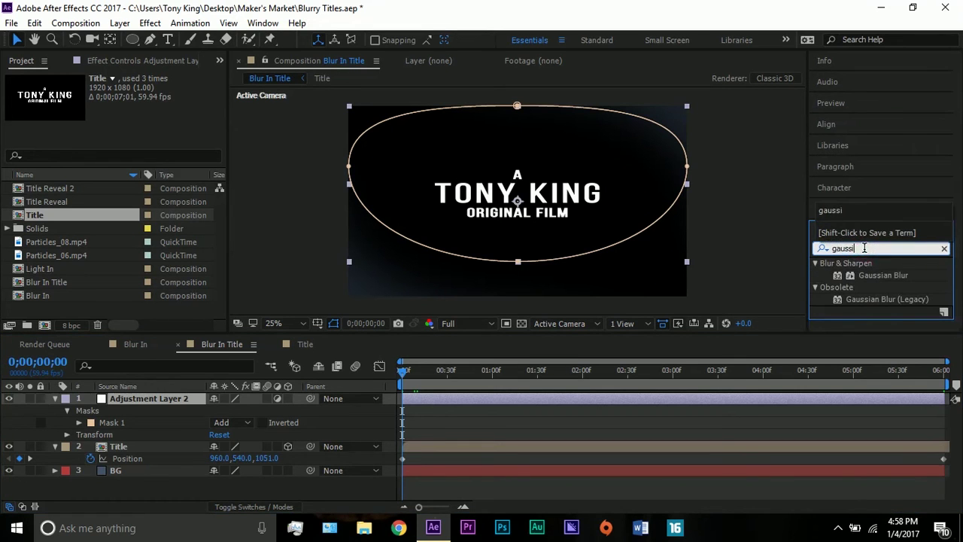
{"action": "left_click", "coordinate": [862, 276]}
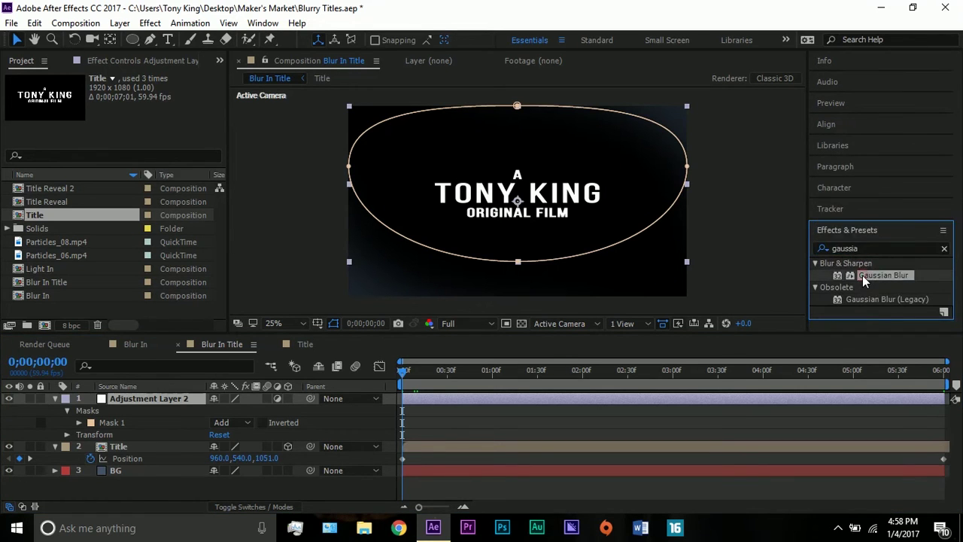
- Apply Gaussian Blur to Adjustment Layer 2 and raise Blurriness to about 123
{"action": "left_click_drag", "start_coordinate": [862, 275], "coordinate": [558, 400]}
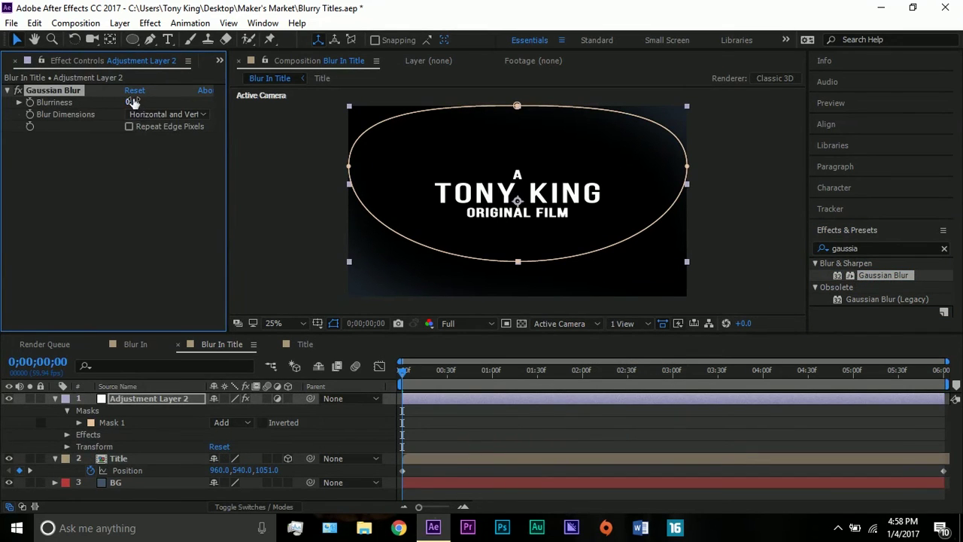
{"action": "left_click_drag", "start_coordinate": [131, 101], "coordinate": [959, 115]}
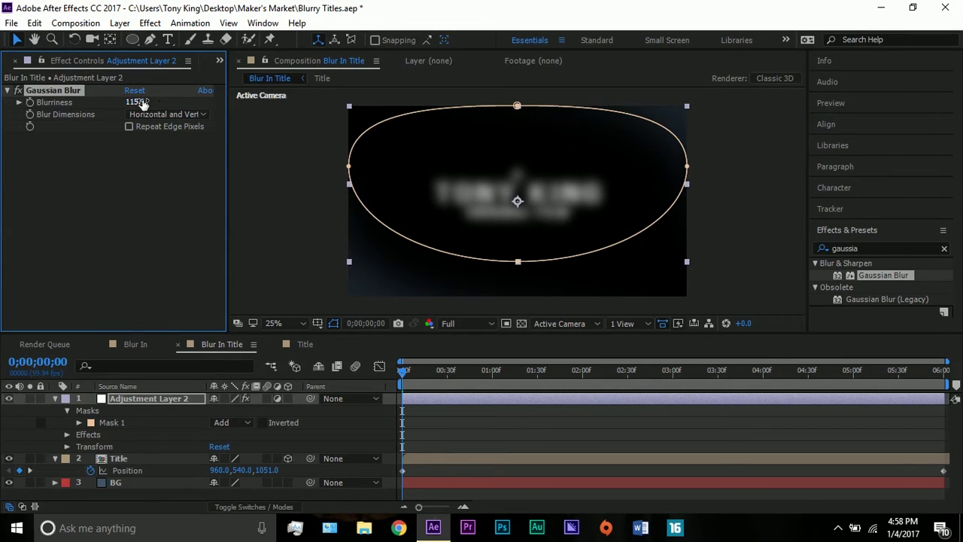
{"action": "left_click_drag", "start_coordinate": [134, 102], "coordinate": [193, 103]}
- Set a Blurriness keyframe of 123.0 at the start of Blur In Title
{"action": "left_click", "coordinate": [135, 344]}
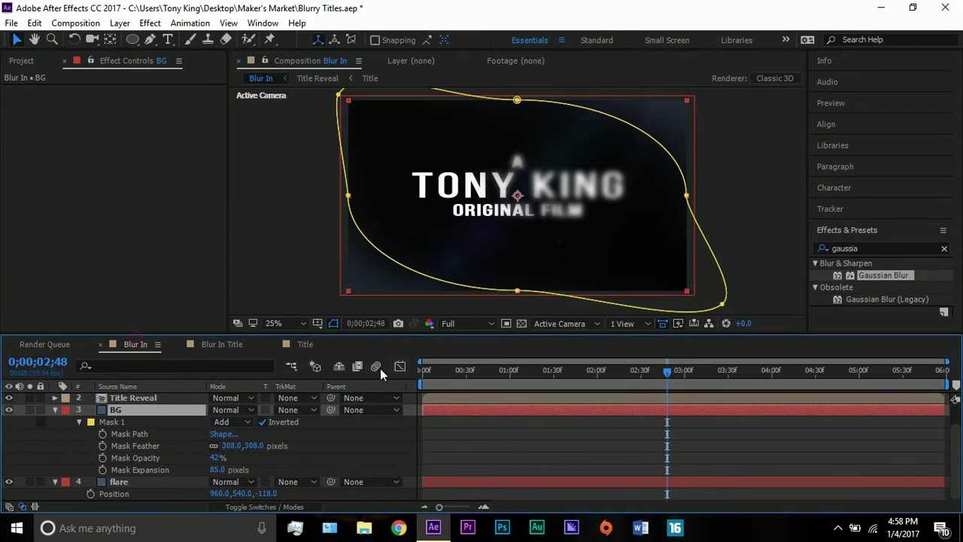
{"action": "double_click", "coordinate": [141, 397]}
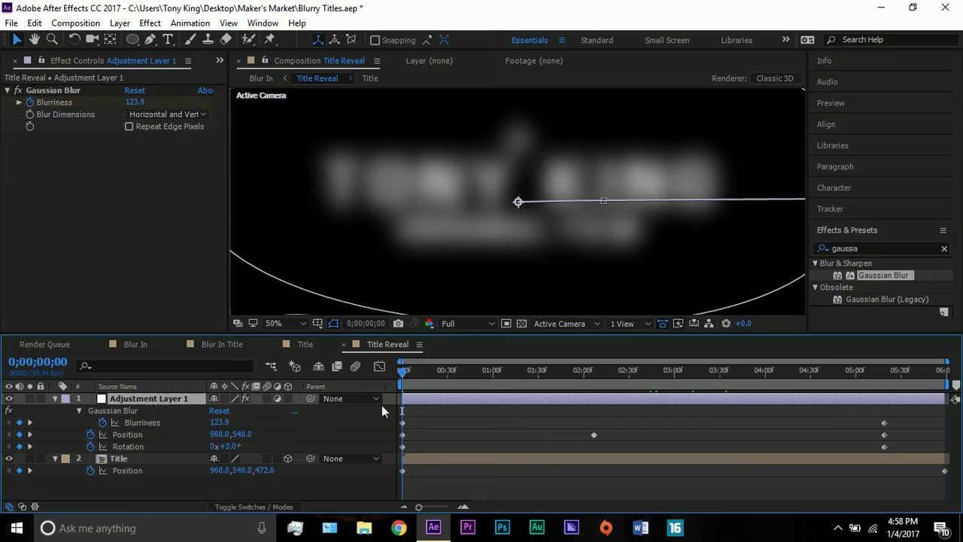
{"action": "left_click", "coordinate": [304, 343]}
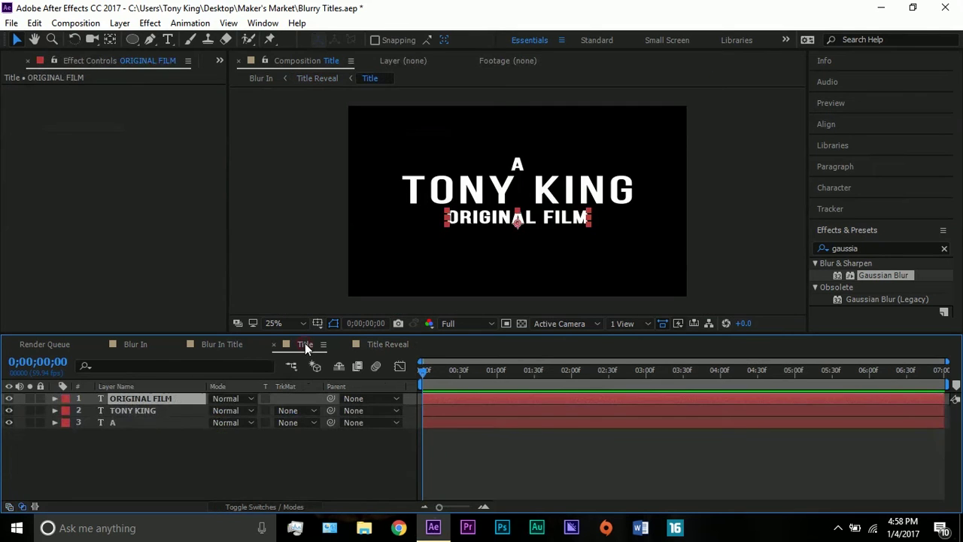
{"action": "left_click", "coordinate": [231, 344]}
{"action": "left_click_drag", "start_coordinate": [134, 102], "coordinate": [135, 102]}
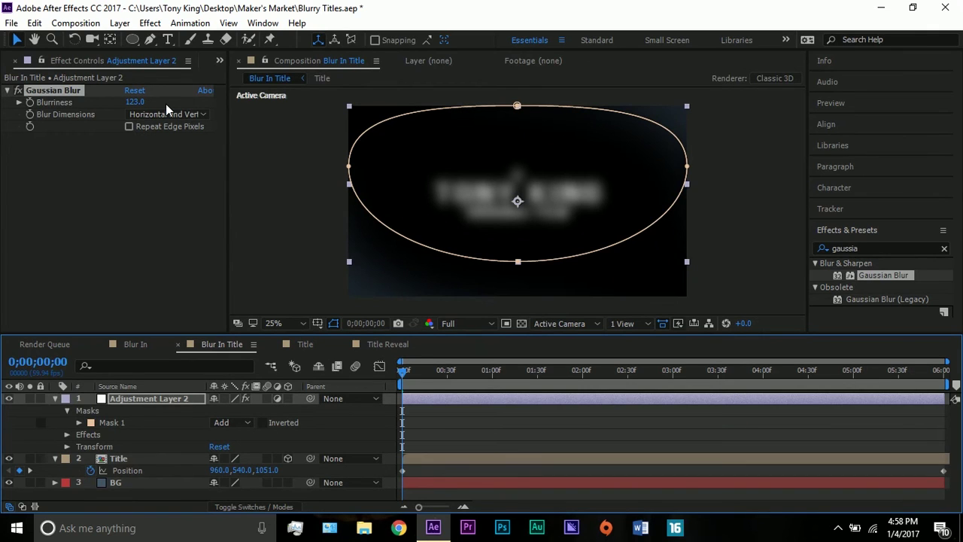
{"action": "left_click", "coordinate": [31, 104]}
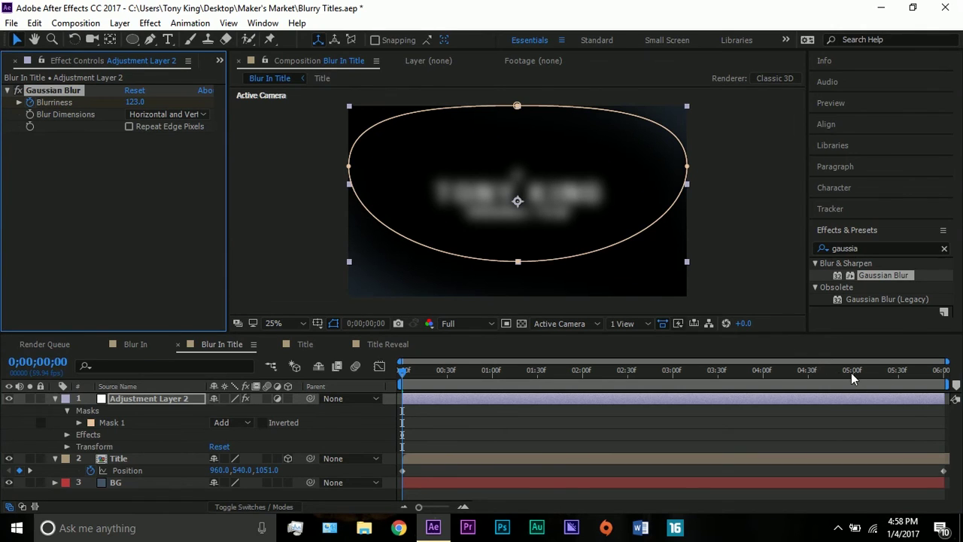
- At 0;00;05;01, set Blurriness to 0.0 for the end keyframe
{"action": "left_click", "coordinate": [946, 371]}
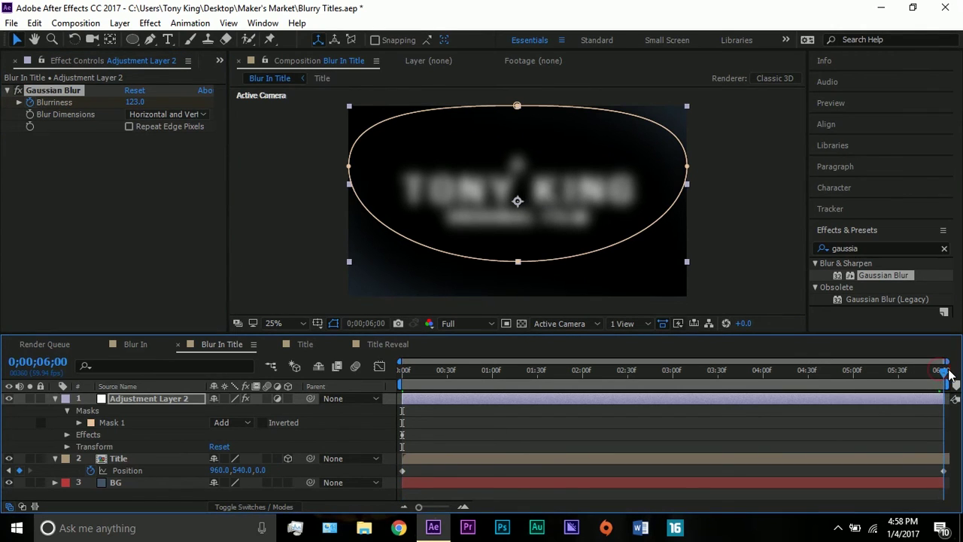
{"action": "left_click_drag", "start_coordinate": [949, 374], "coordinate": [856, 384]}
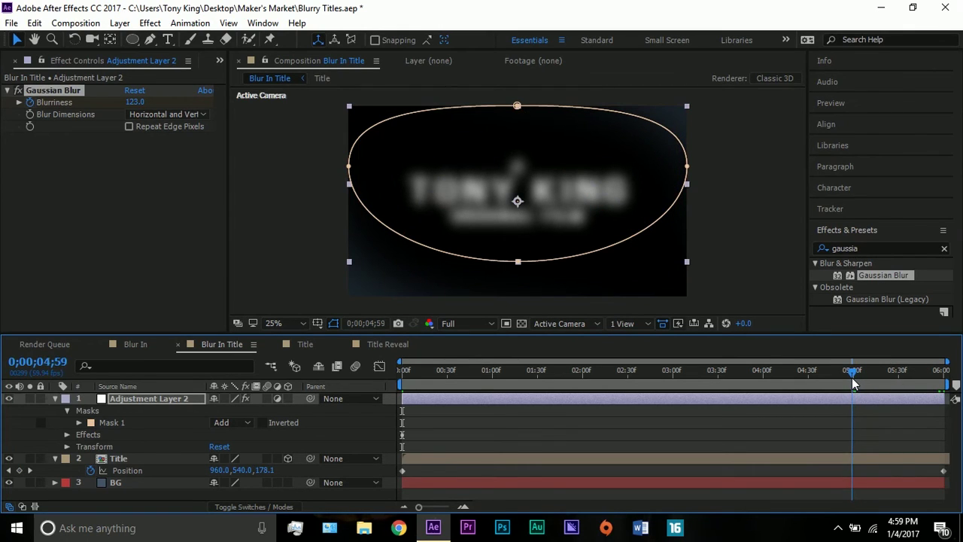
{"action": "left_click", "coordinate": [135, 101]}
{"action": "type", "text": "0"}
{"action": "key", "text": "Return"}
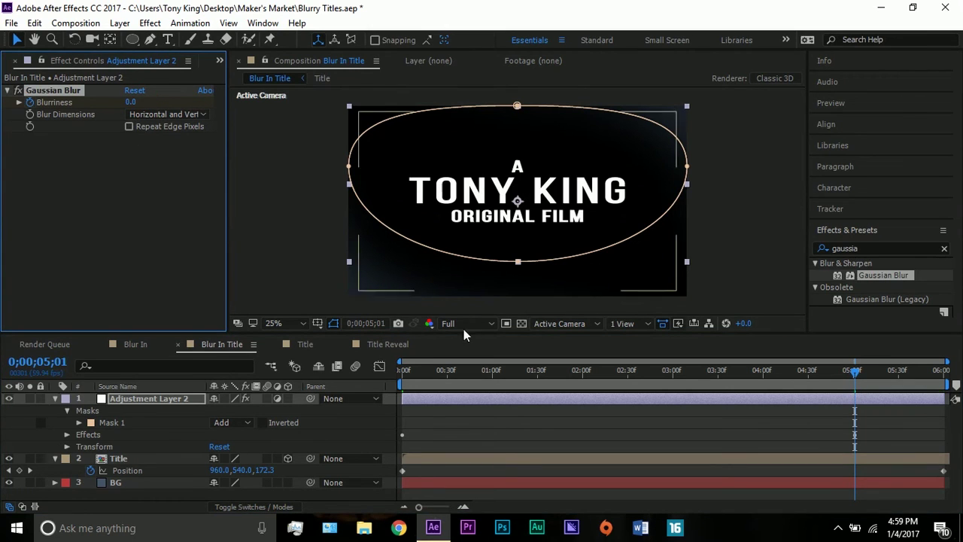
- Scrub through to preview the blur easing off, then return to the start
{"action": "left_click_drag", "start_coordinate": [698, 377], "coordinate": [496, 360]}
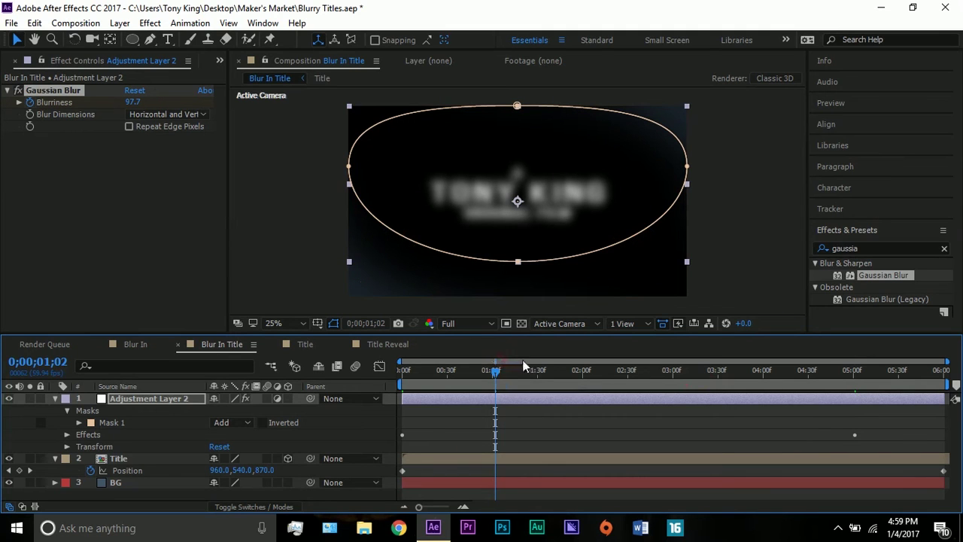
{"action": "left_click_drag", "start_coordinate": [530, 369], "coordinate": [680, 378]}
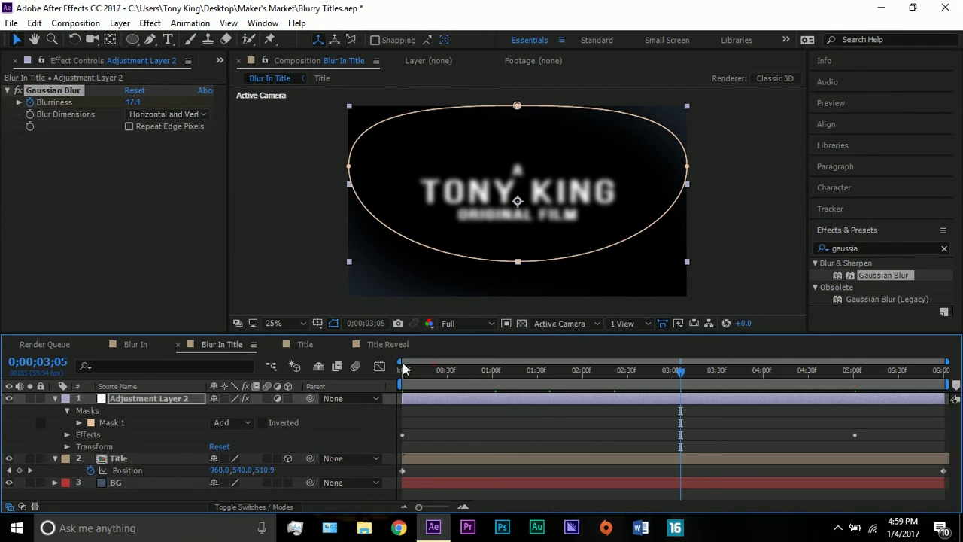
{"action": "left_click_drag", "start_coordinate": [416, 369], "coordinate": [377, 369]}
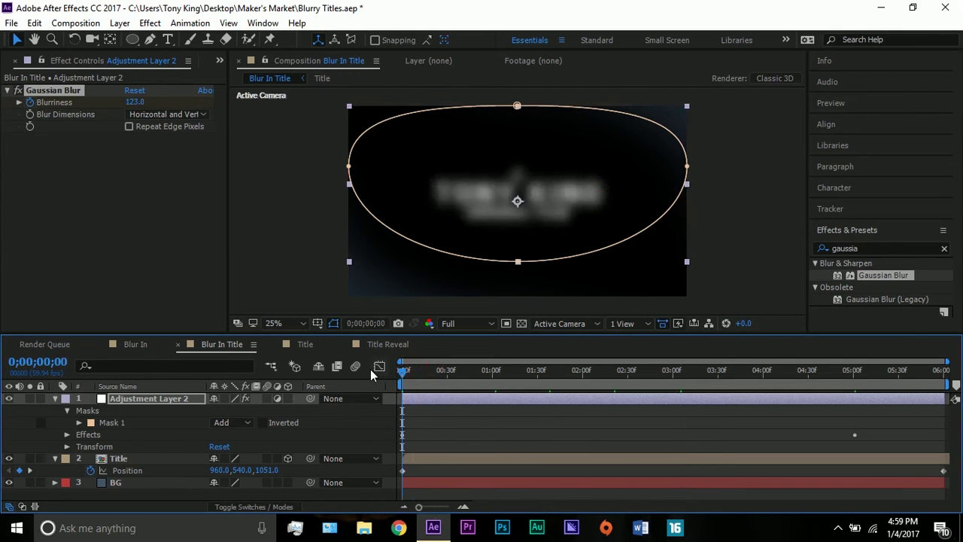
- Reveal Adjustment Layer 2's Position, Rotation and animated properties, then jump to the 0;00;05;01 keyframe
{"action": "left_click", "coordinate": [132, 399]}
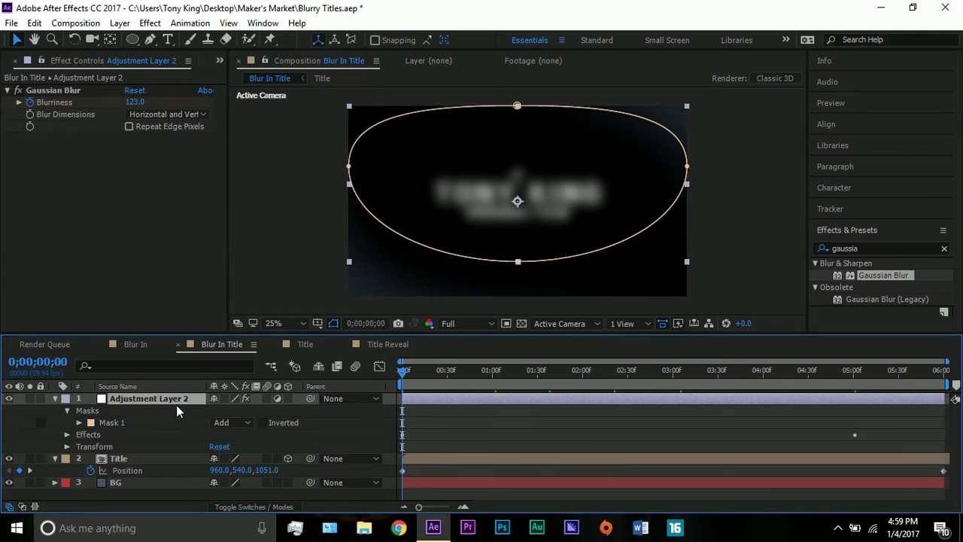
{"action": "key", "text": "p"}
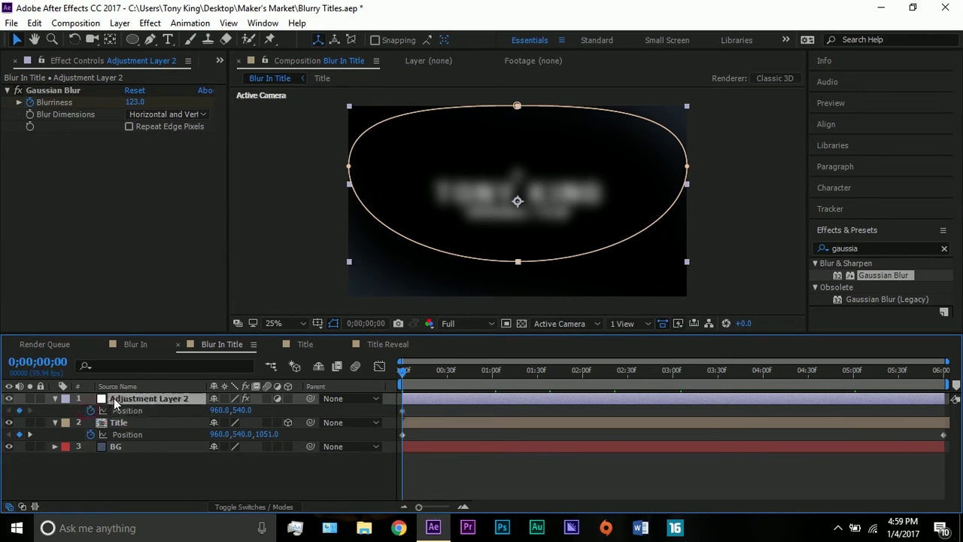
{"action": "key", "text": "r"}
{"action": "key", "text": "u"}
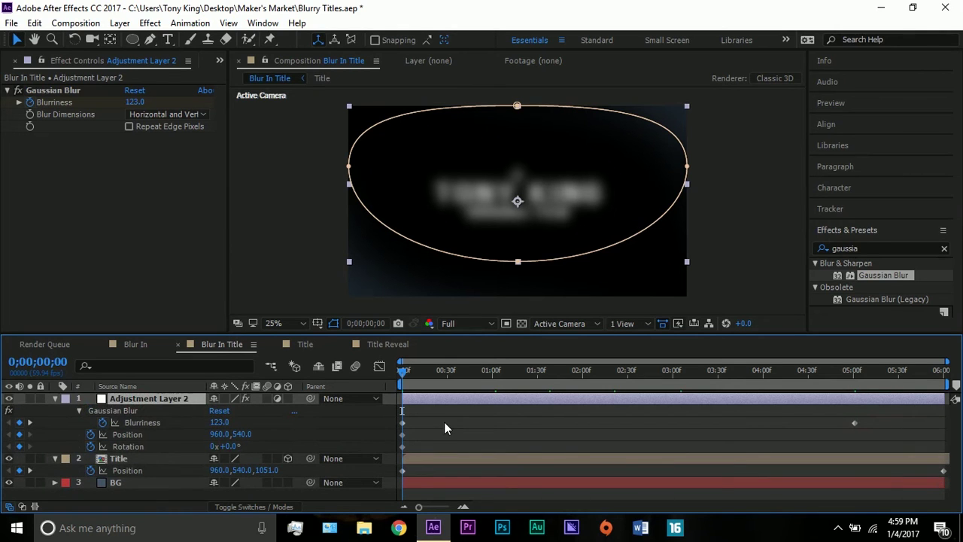
{"action": "left_click_drag", "start_coordinate": [403, 373], "coordinate": [738, 391]}
{"action": "left_click", "coordinate": [30, 422]}
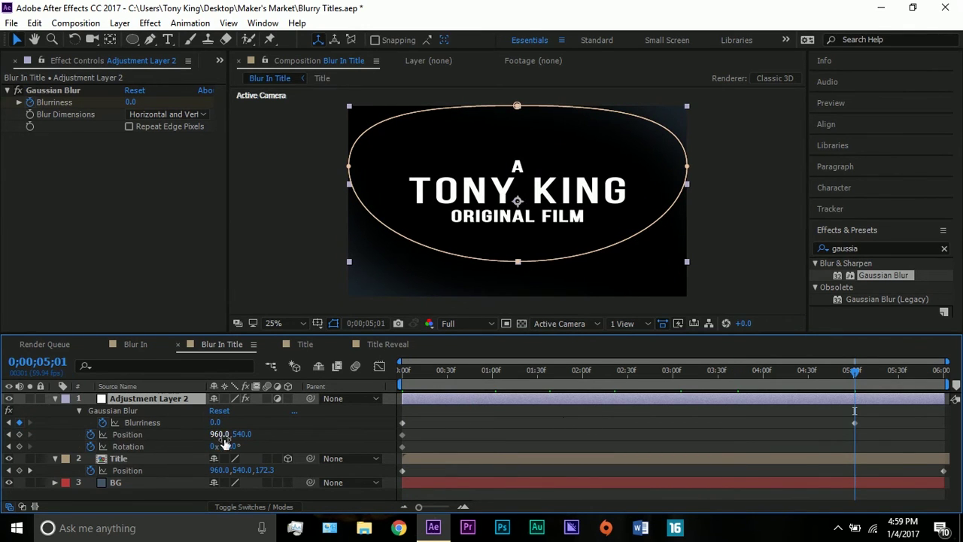
- At 0;00;05;01, keyframe the mask's Rotation tilt and slide its Position right past the title
{"action": "left_click_drag", "start_coordinate": [228, 446], "coordinate": [257, 447]}
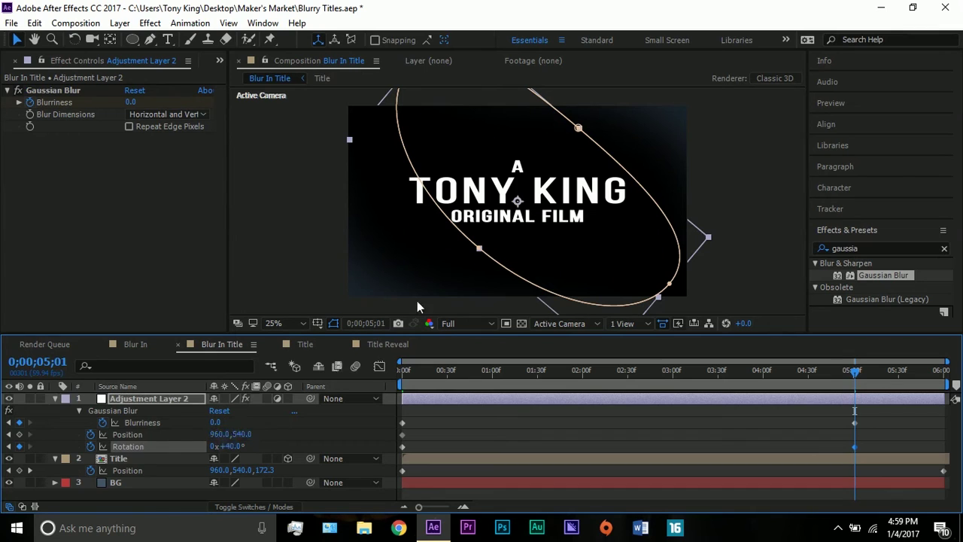
{"action": "left_click_drag", "start_coordinate": [230, 434], "coordinate": [697, 410]}
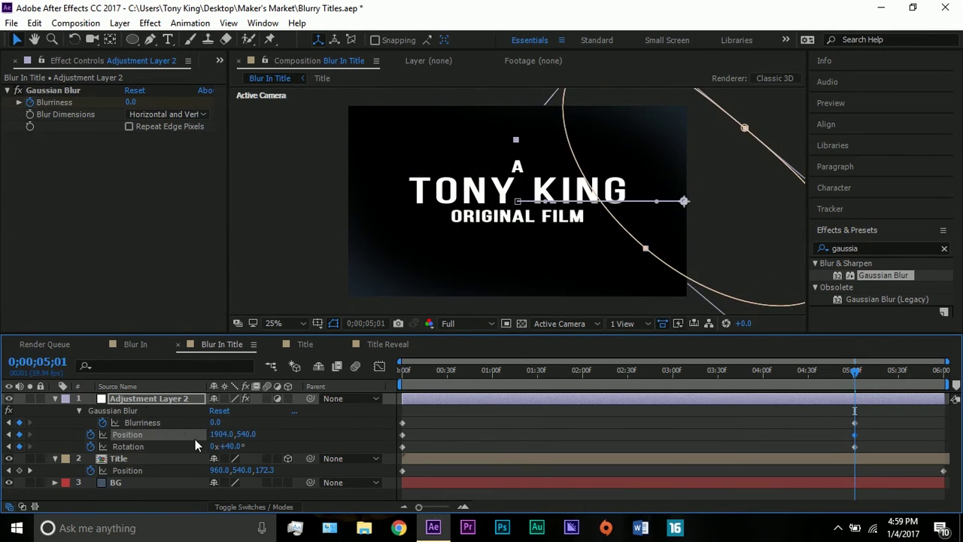
{"action": "left_click_drag", "start_coordinate": [262, 434], "coordinate": [371, 422]}
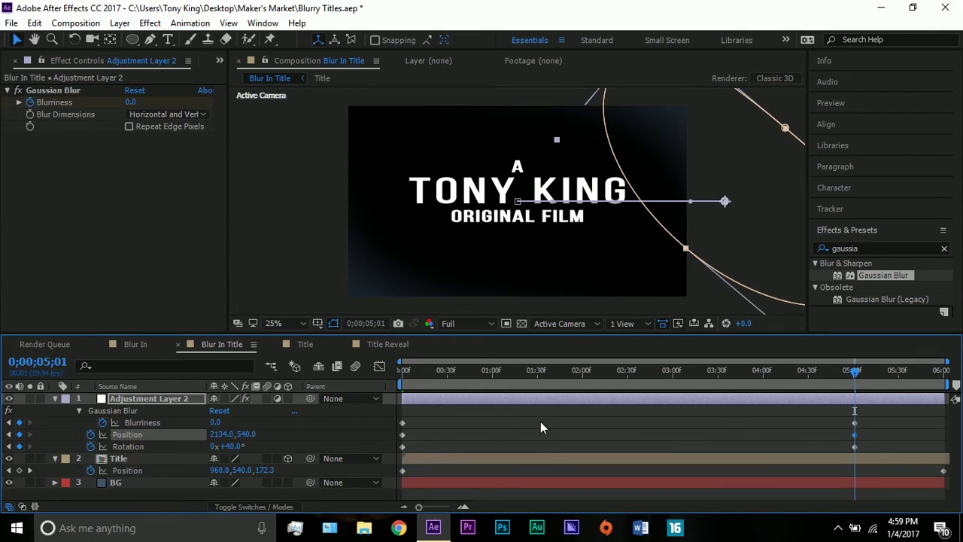
- At 0;00;02;17, tilt the mask to about 40° and keep Position at 1404.3,540.0
{"action": "left_click_drag", "start_coordinate": [874, 367], "coordinate": [605, 378]}
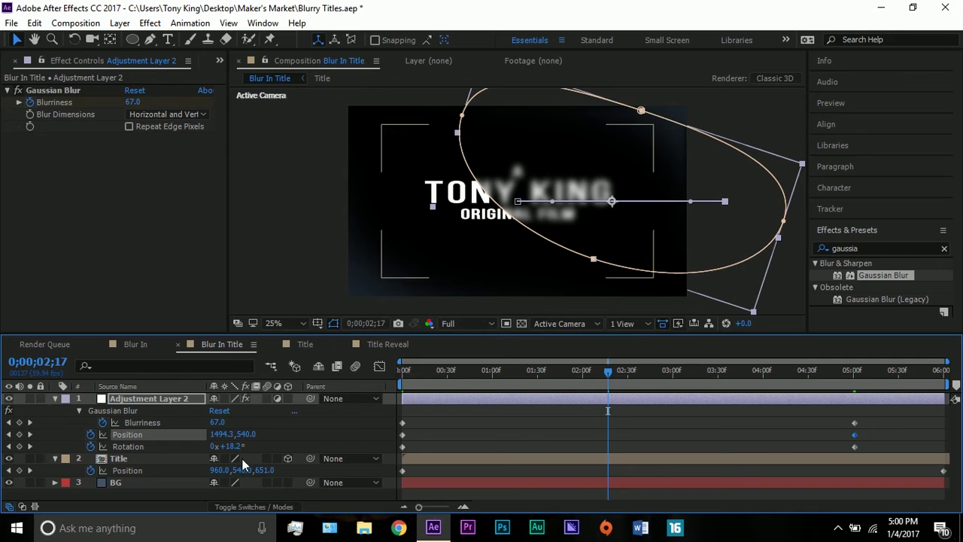
{"action": "left_click_drag", "start_coordinate": [229, 447], "coordinate": [249, 445]}
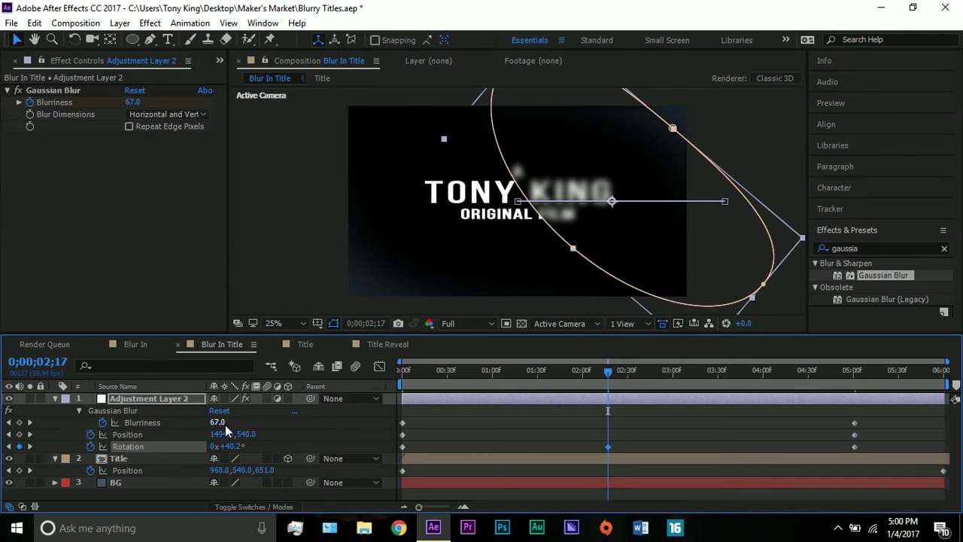
{"action": "key", "text": "F2"}
{"action": "left_click_drag", "start_coordinate": [244, 435], "coordinate": [156, 435]}
{"action": "key", "text": "ctrl+z"}
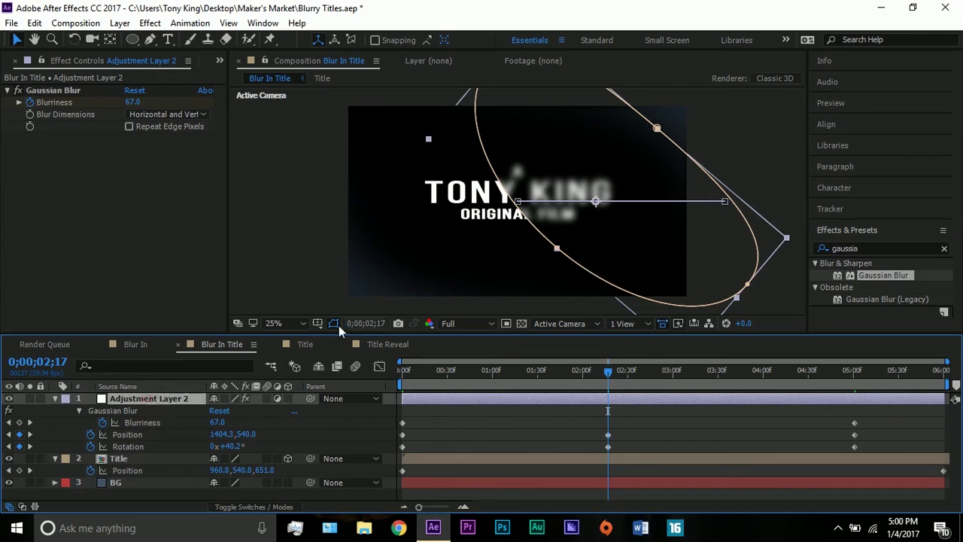
- Give Adjustment Layer 2's Mask 1 a 196-pixel feather
{"action": "left_click", "coordinate": [287, 174]}
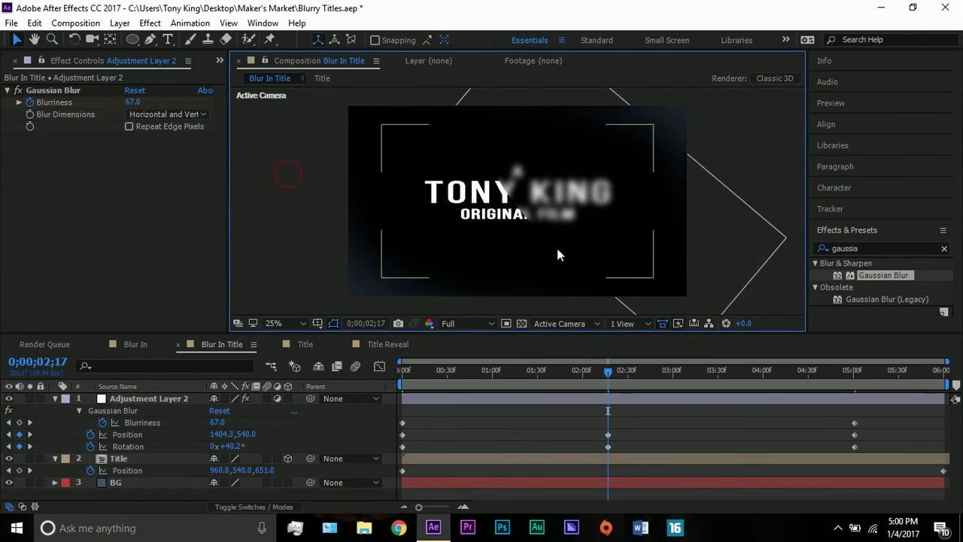
{"action": "left_click", "coordinate": [136, 400]}
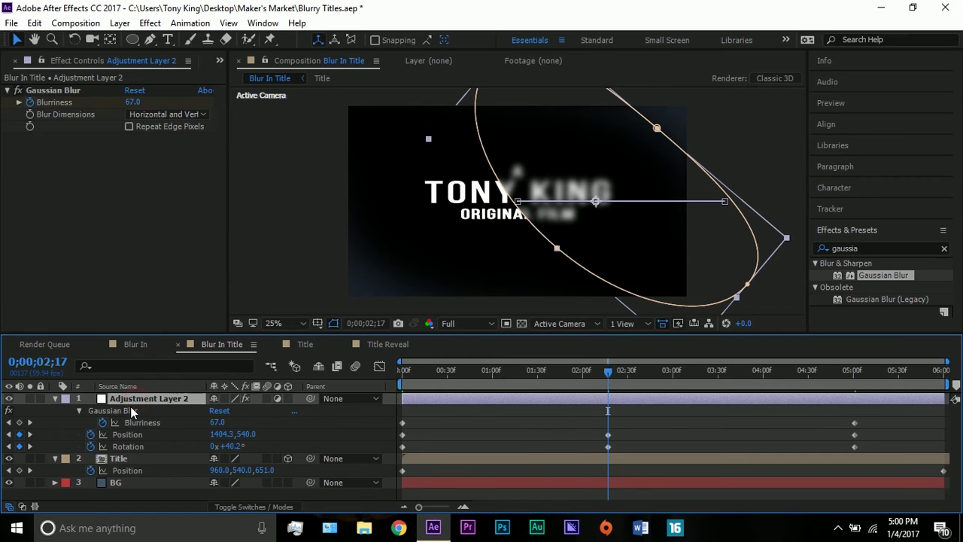
{"action": "key", "text": "m"}
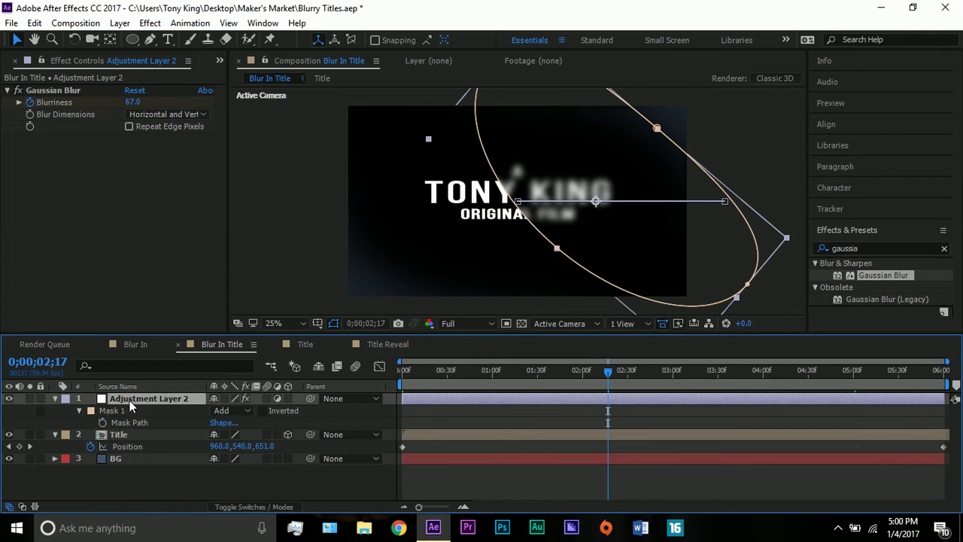
{"action": "left_click", "coordinate": [80, 412]}
{"action": "left_click", "coordinate": [80, 412]}
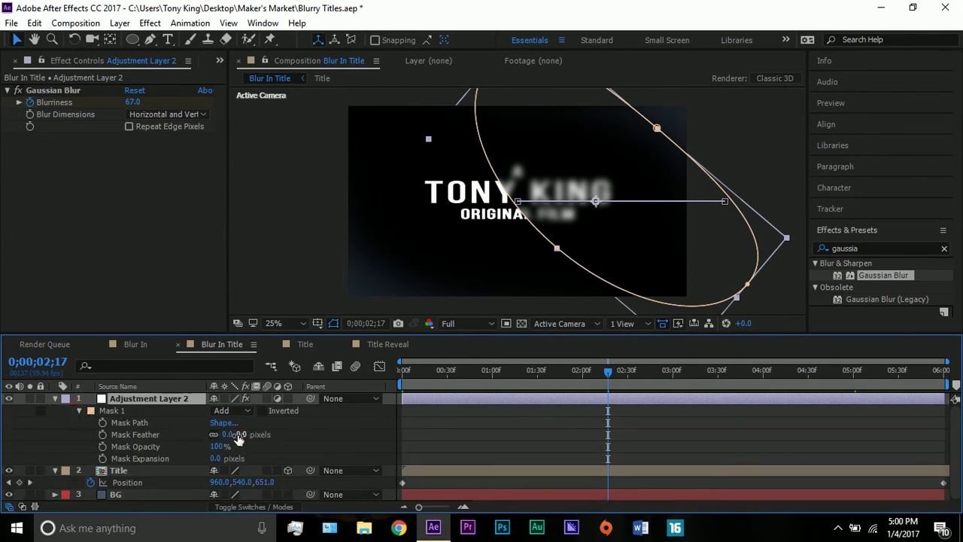
{"action": "left_click_drag", "start_coordinate": [237, 440], "coordinate": [369, 428]}
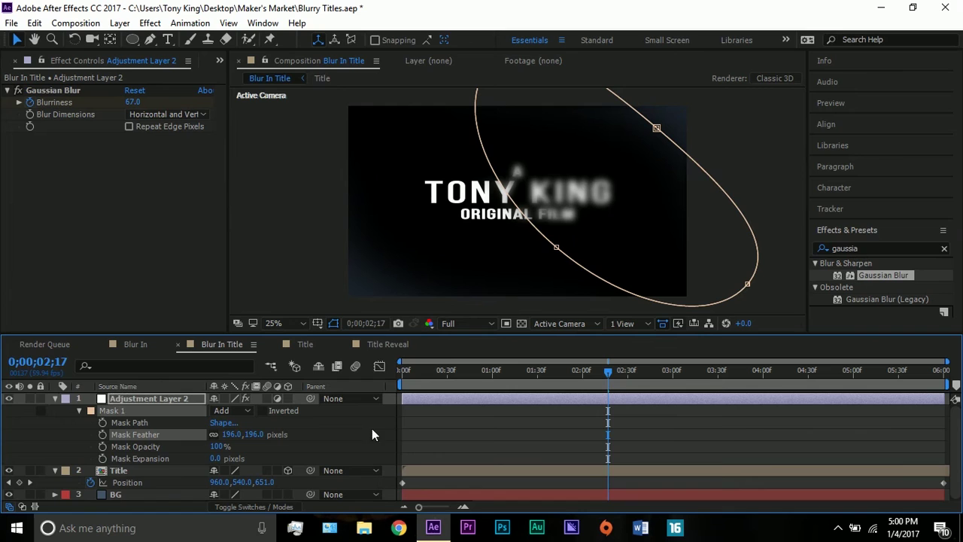
- Zoom the viewer in to check the feathered blur, then back out to 25%
{"action": "scroll", "coordinate": [500, 212], "scroll_direction": "up", "scroll_amount": 4}
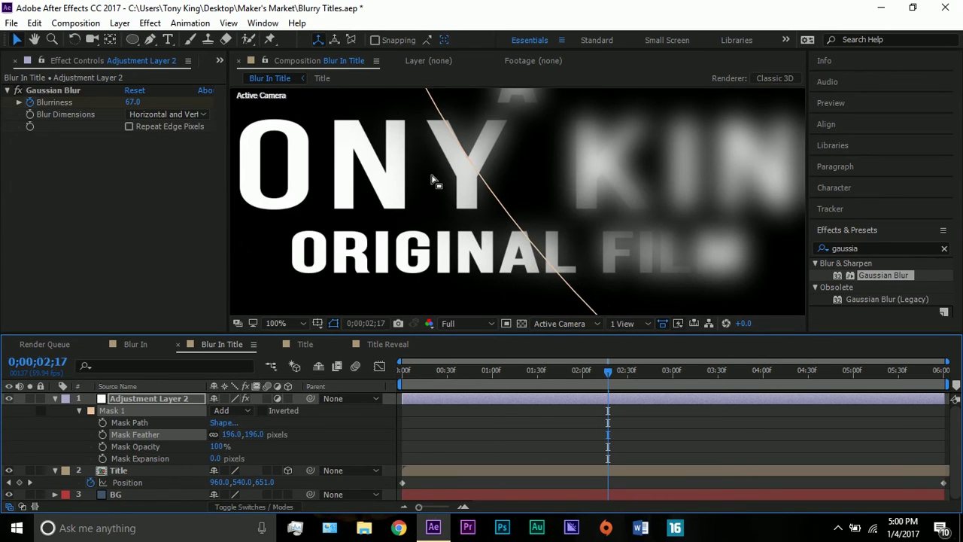
{"action": "scroll", "coordinate": [437, 184], "scroll_direction": "down", "scroll_amount": 2}
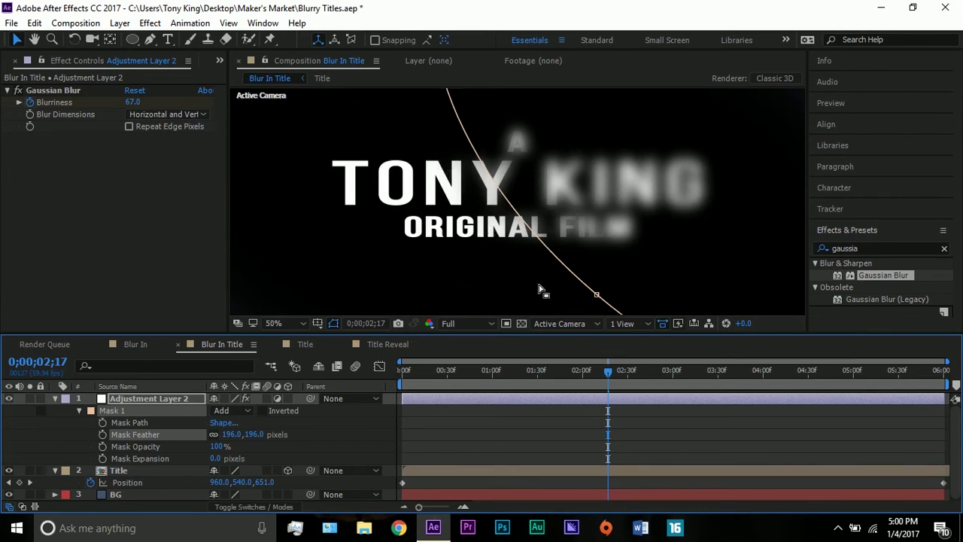
{"action": "scroll", "coordinate": [450, 202], "scroll_direction": "down", "scroll_amount": 1}
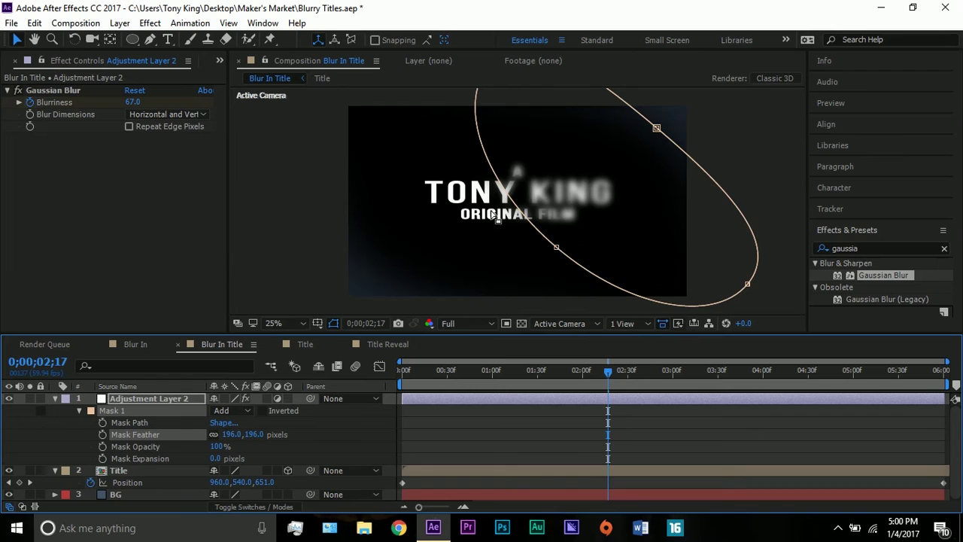
{"action": "scroll", "coordinate": [488, 213], "scroll_direction": "up", "scroll_amount": 2}
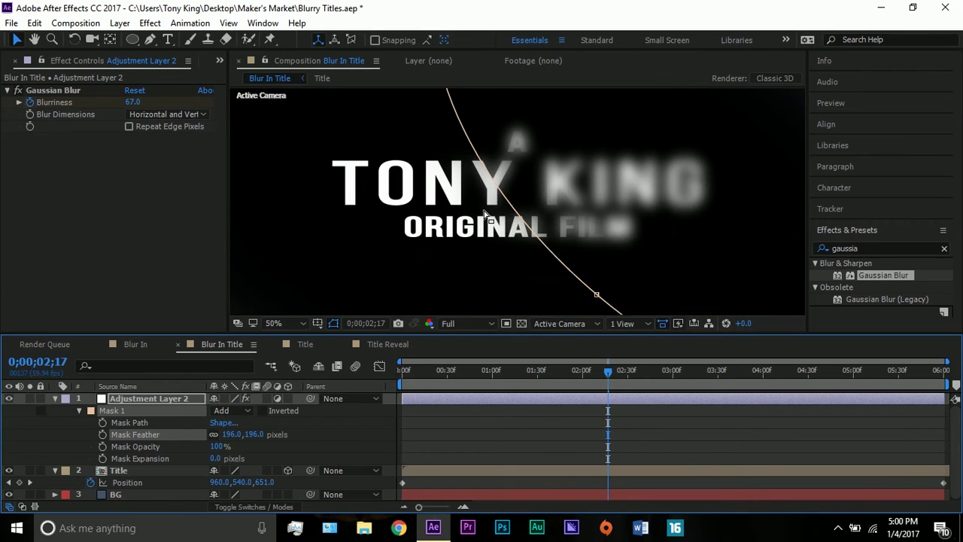
{"action": "key", "text": "comma"}
{"action": "left_click", "coordinate": [294, 252]}
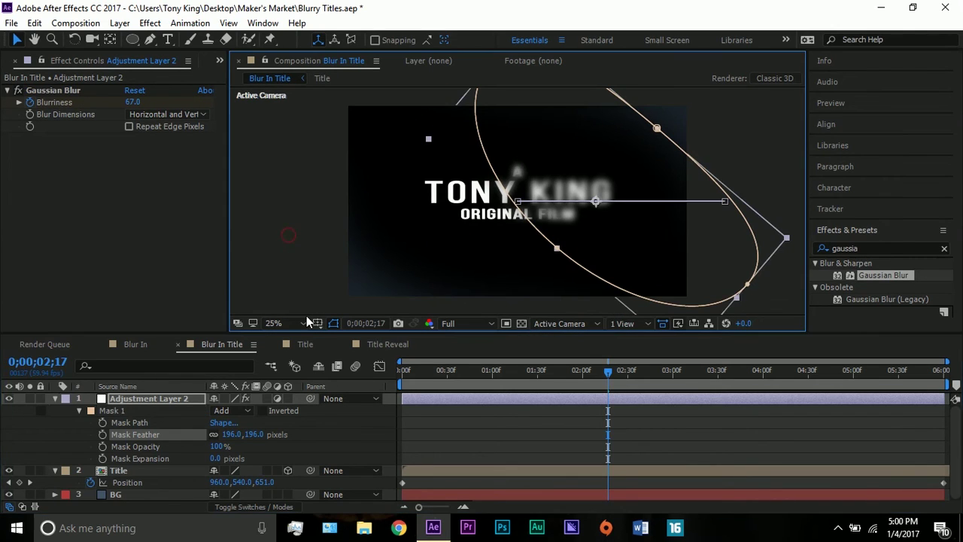
- Collapse the layer properties, select Adjustment Layer 2 and Title, and pre-compose them as Title Reveal 3
{"action": "left_click", "coordinate": [739, 156]}
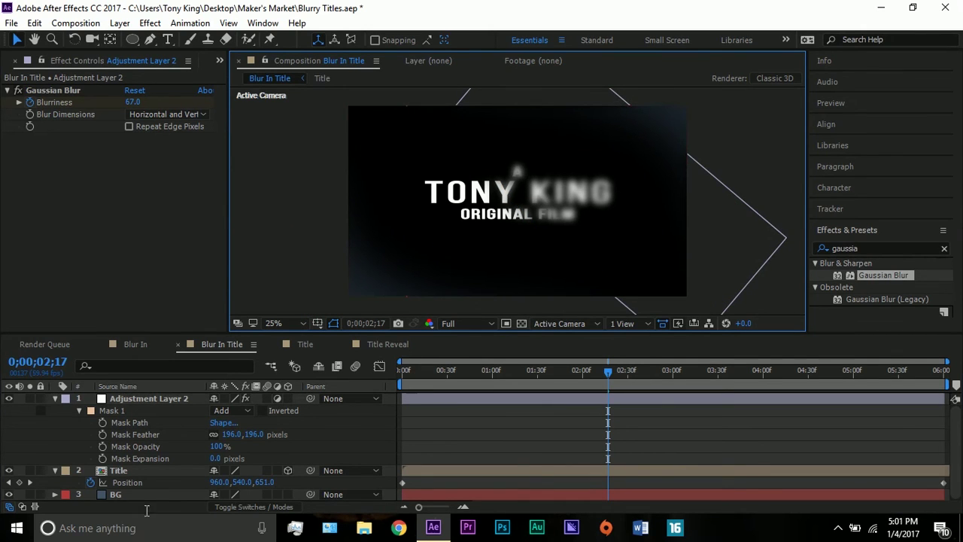
{"action": "left_click", "coordinate": [54, 400]}
{"action": "left_click", "coordinate": [54, 398]}
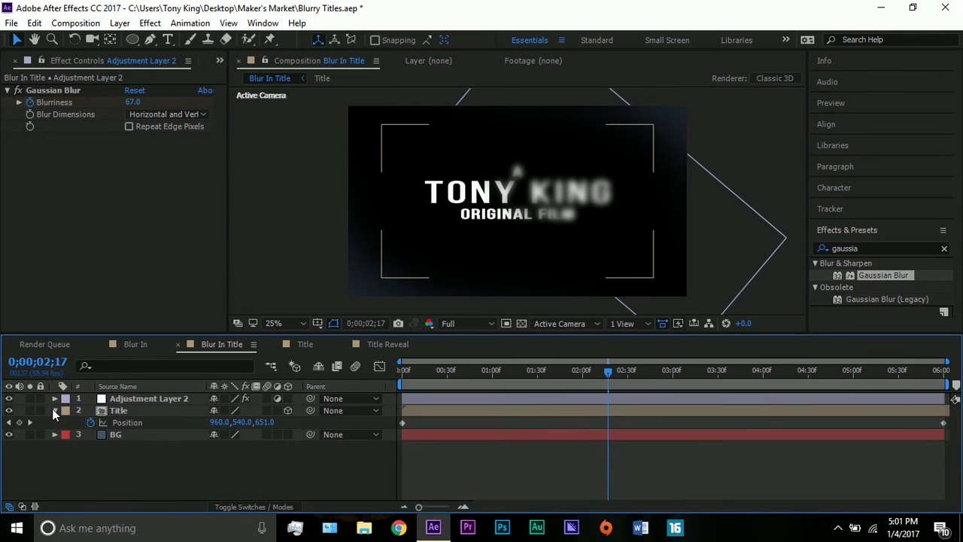
{"action": "left_click", "coordinate": [54, 410]}
{"action": "left_click_drag", "start_coordinate": [118, 411], "coordinate": [152, 416]}
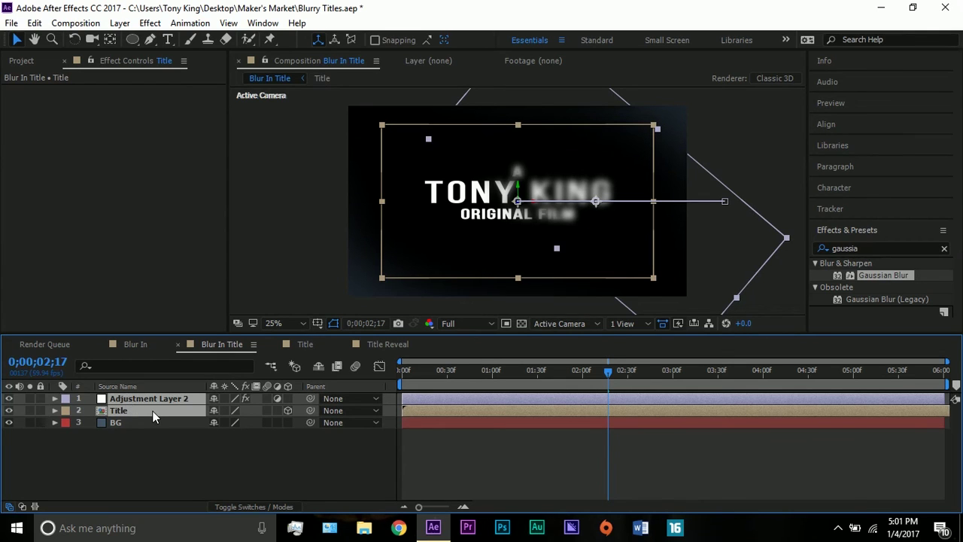
{"action": "key", "text": "ctrl+shift+c"}
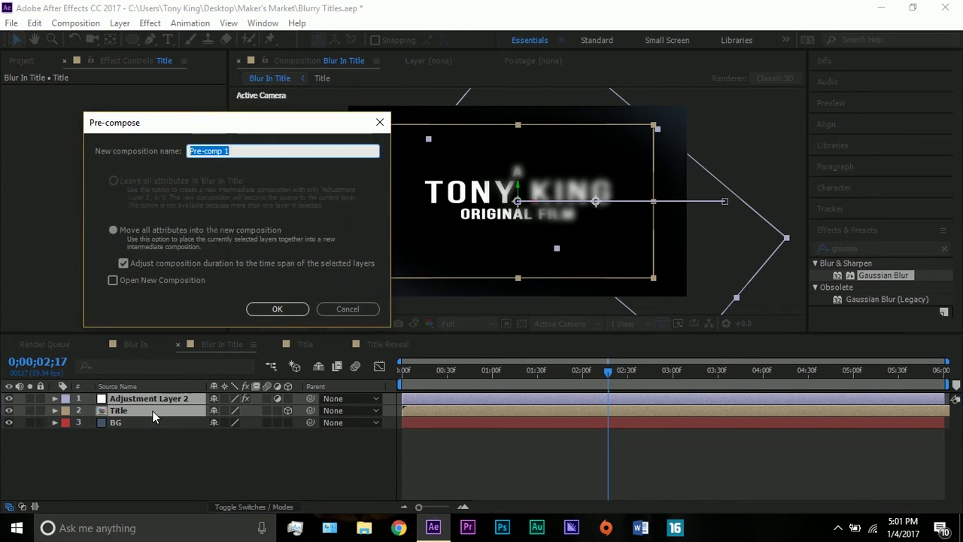
{"action": "type", "text": "Title"}
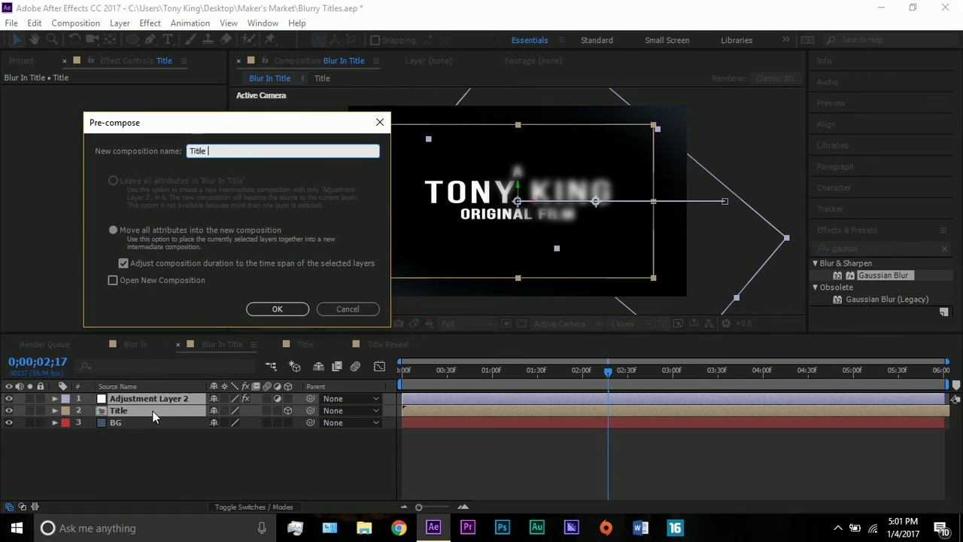
{"action": "type", "text": " Revela"}
- Create the Title Reveal 3 pre-comp, check the blur at an earlier frame, and open the Blur In comp
{"action": "left_click", "coordinate": [277, 309]}
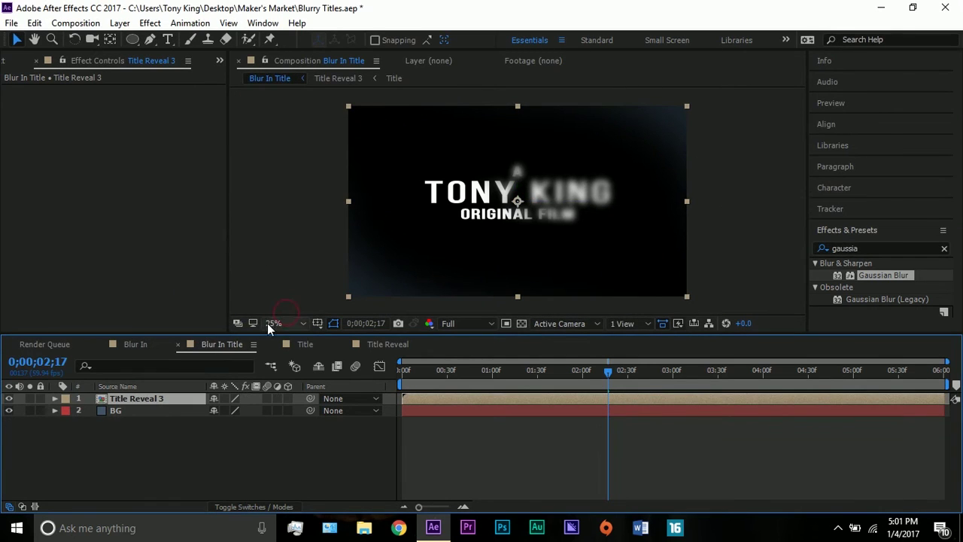
{"action": "left_click_drag", "start_coordinate": [441, 370], "coordinate": [509, 379]}
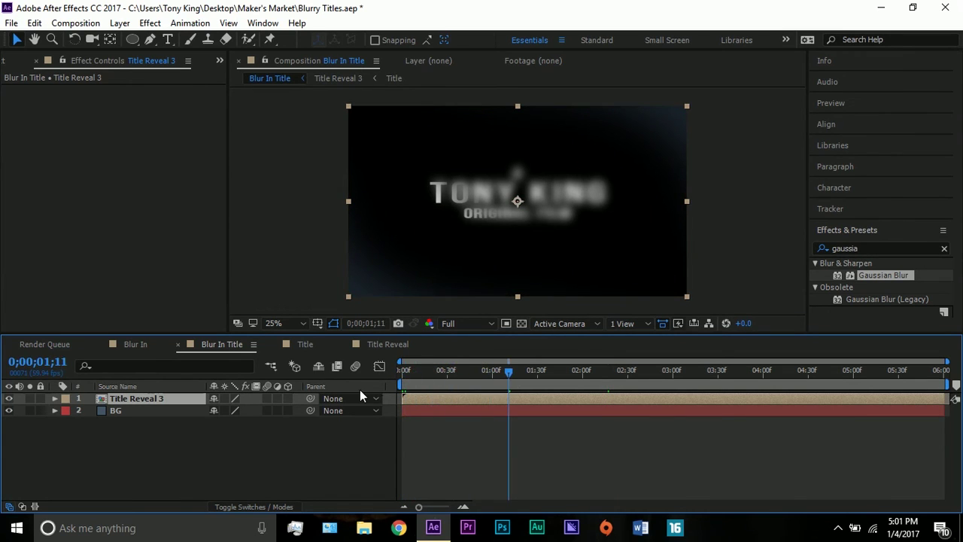
{"action": "left_click", "coordinate": [162, 411]}
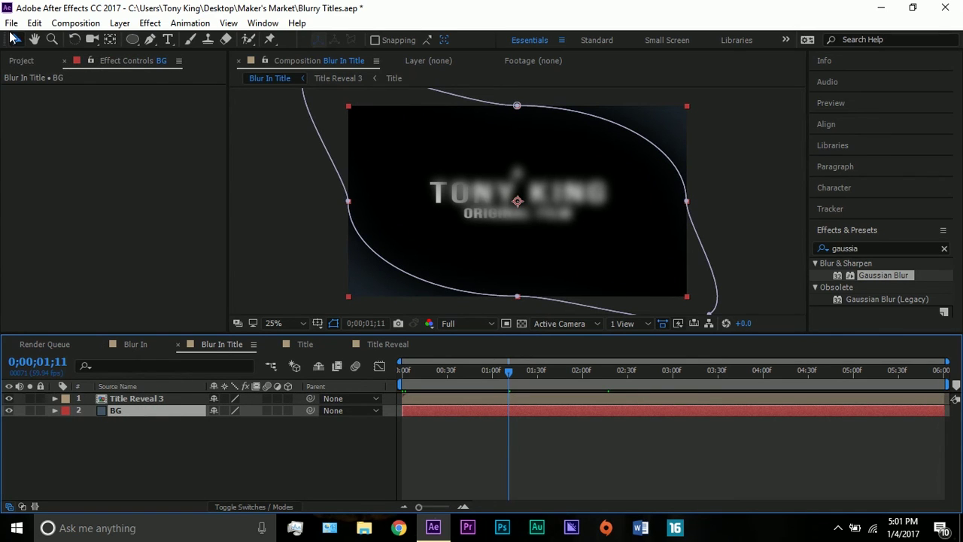
{"action": "left_click", "coordinate": [31, 64]}
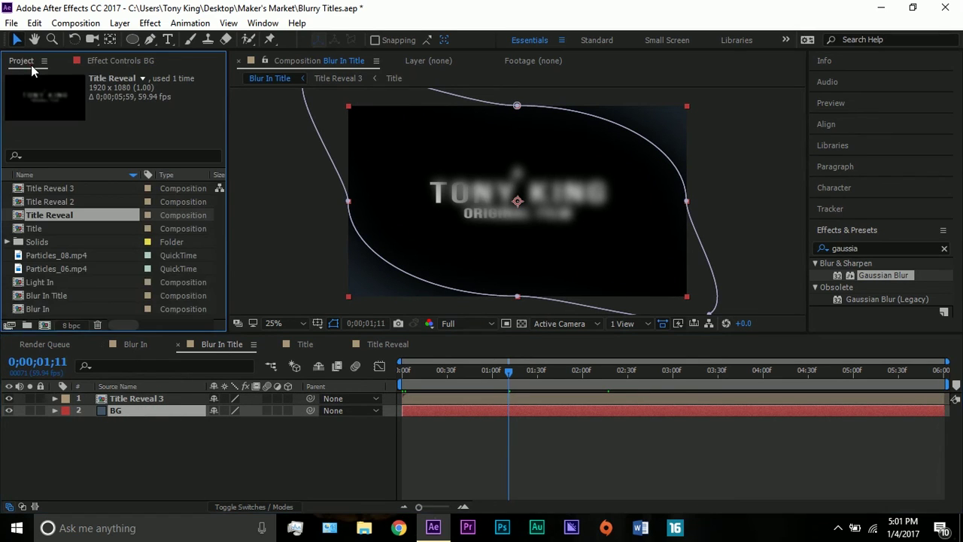
{"action": "left_click", "coordinate": [137, 344]}
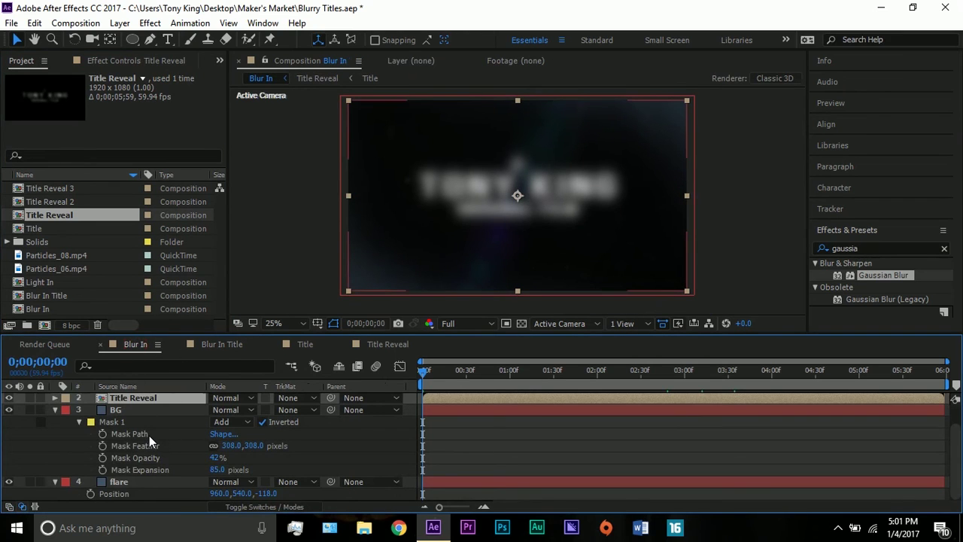
{"action": "scroll", "coordinate": [149, 435], "scroll_direction": "up", "scroll_amount": 2}
{"action": "left_click", "coordinate": [55, 435]}
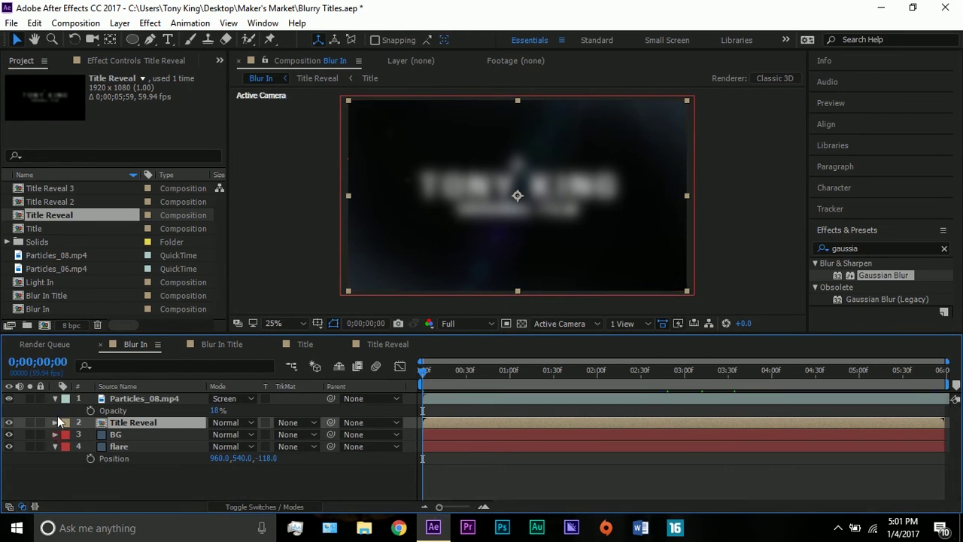
- Look over the Title Reveal and Title comps, then add Particles_08.mp4 as Blur In Title's top layer
{"action": "left_click", "coordinate": [388, 345]}
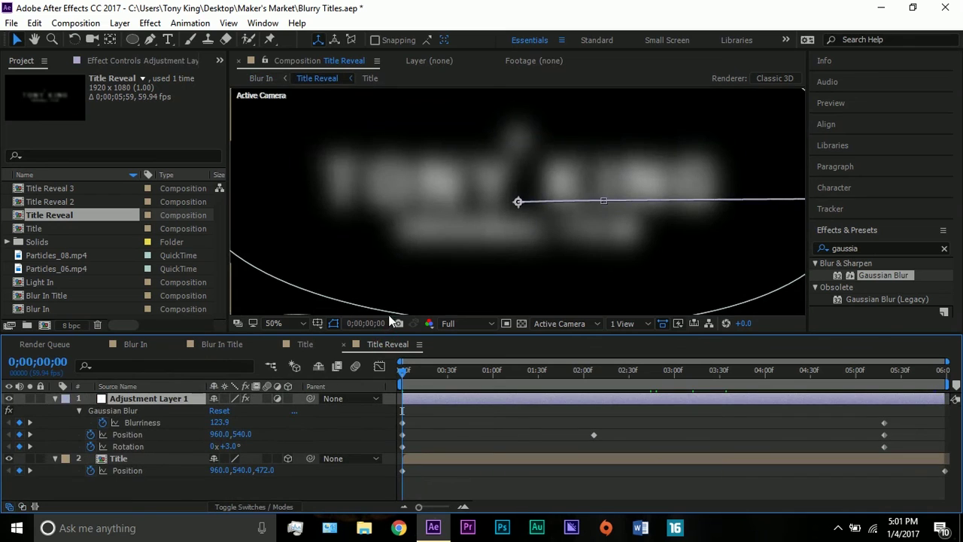
{"action": "key", "text": "comma"}
{"action": "left_click", "coordinate": [306, 344]}
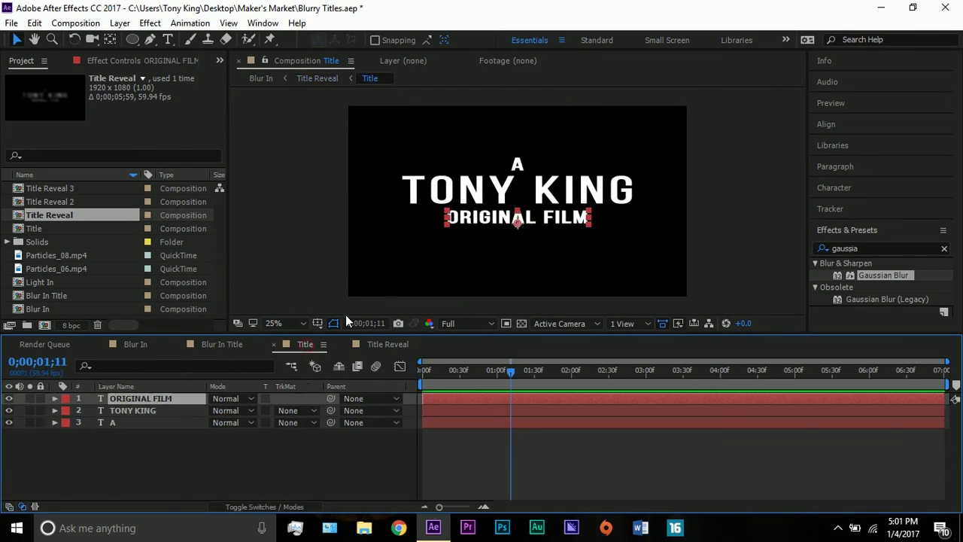
{"action": "left_click", "coordinate": [223, 345]}
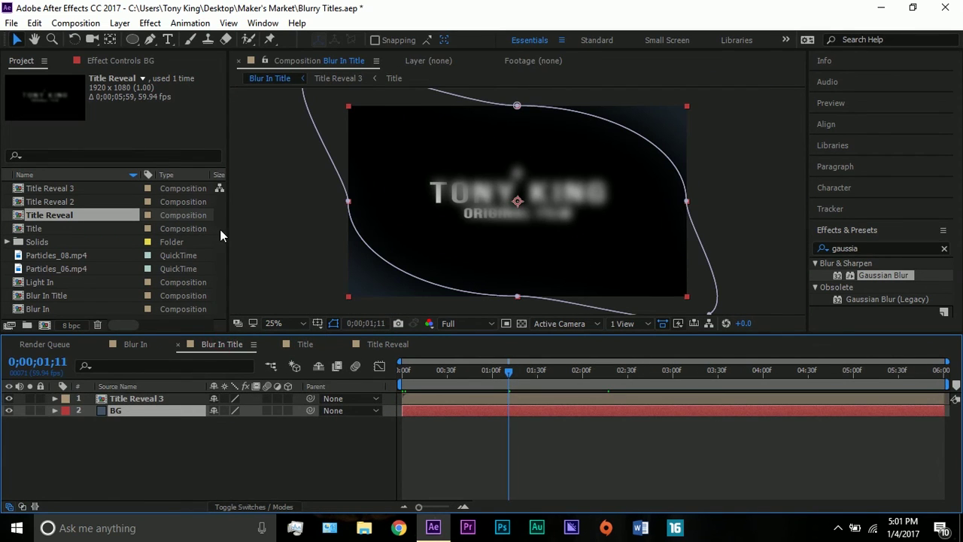
{"action": "left_click", "coordinate": [70, 256]}
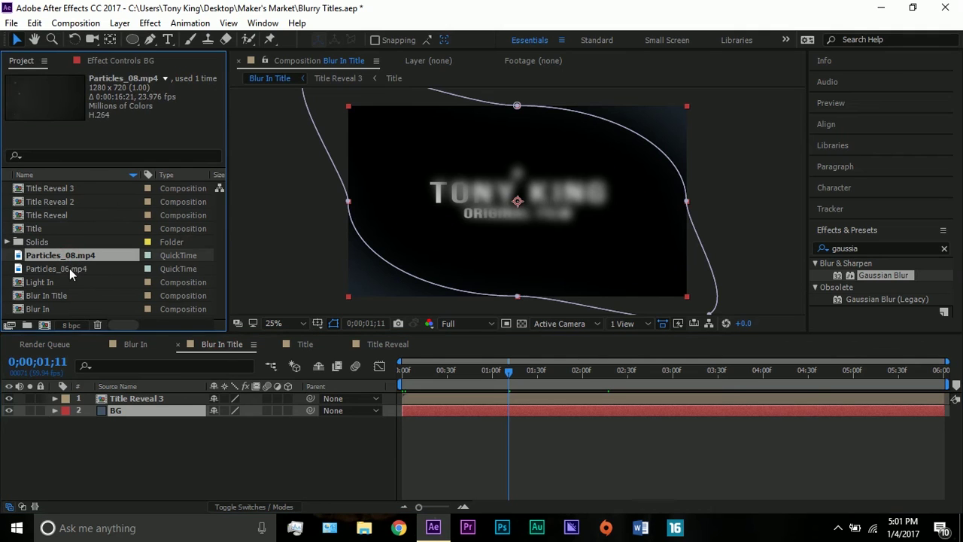
{"action": "left_click_drag", "start_coordinate": [69, 261], "coordinate": [130, 391]}
- Scale Particles_08.mp4 to 150% and set its blend mode to Screen
{"action": "left_click_drag", "start_coordinate": [460, 371], "coordinate": [404, 371]}
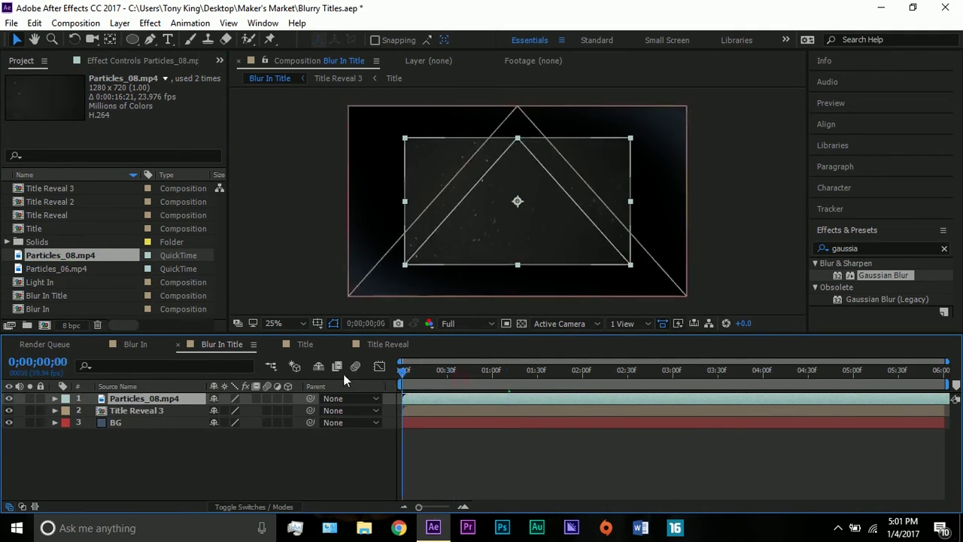
{"action": "key", "text": "s"}
{"action": "left_click_drag", "start_coordinate": [233, 410], "coordinate": [263, 410]}
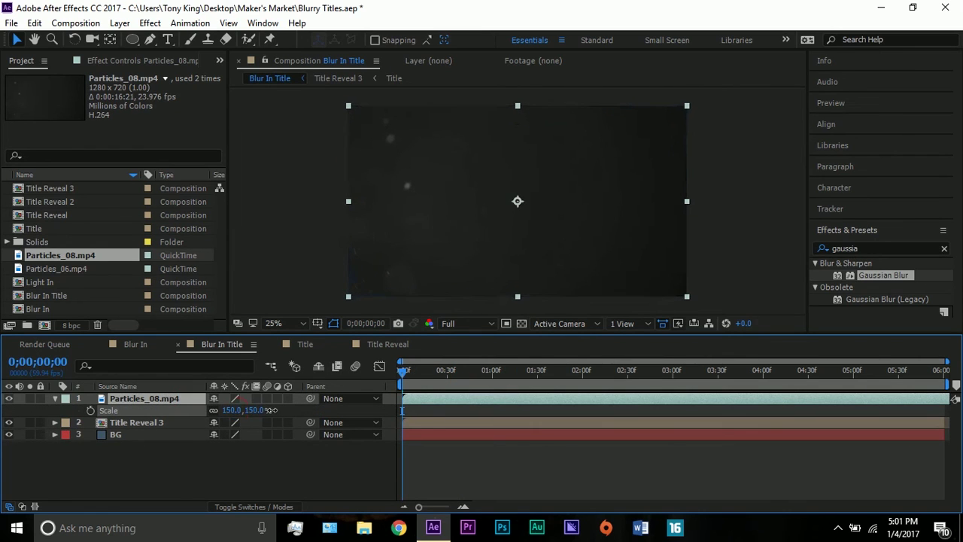
{"action": "left_click", "coordinate": [243, 506]}
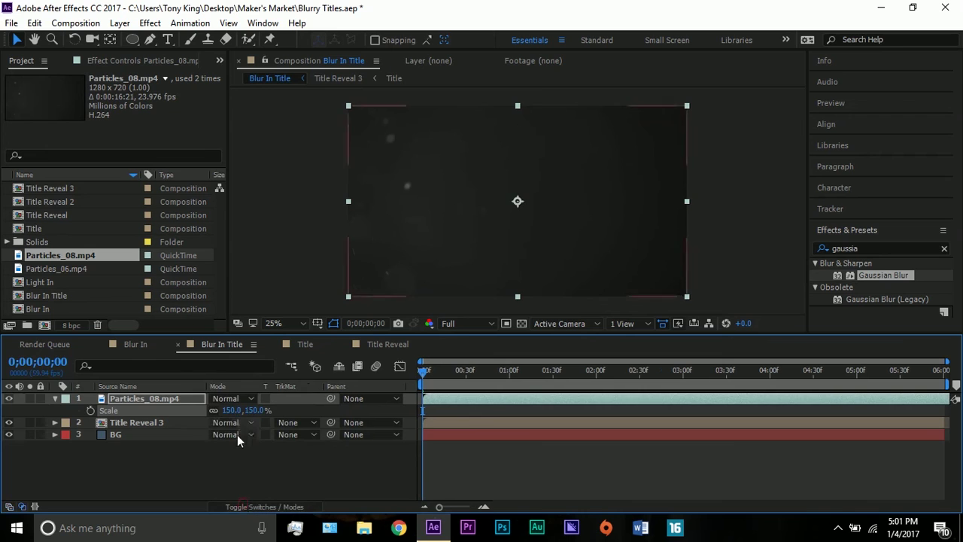
{"action": "left_click", "coordinate": [225, 398]}
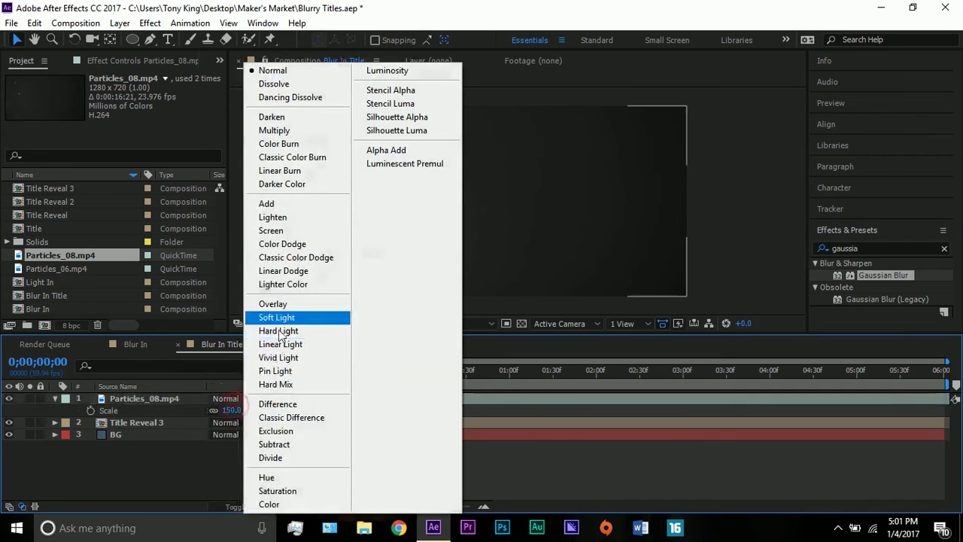
{"action": "left_click", "coordinate": [305, 229]}
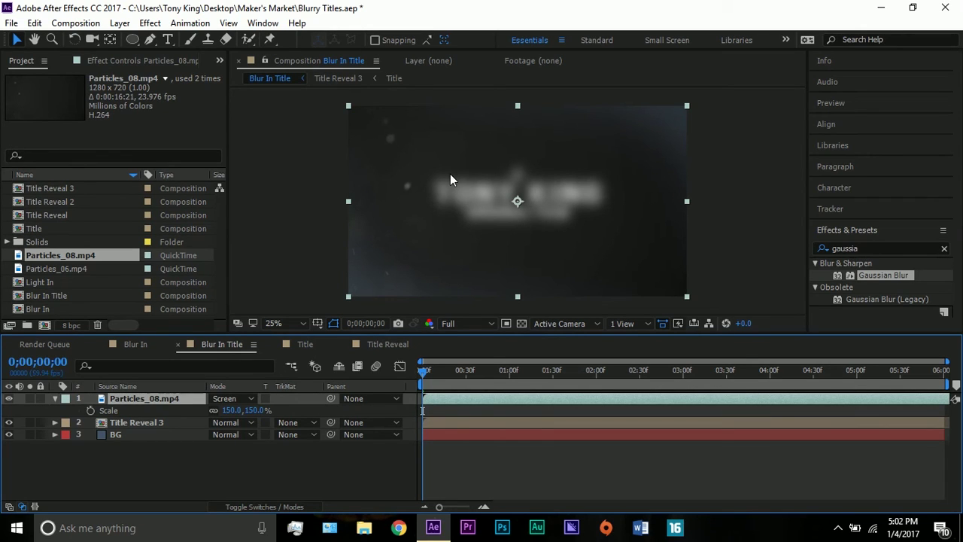
- Set the particle layer's opacity to 18% and preview the opening blur frames
{"action": "key", "text": "t"}
{"action": "left_click_drag", "start_coordinate": [216, 410], "coordinate": [173, 410]}
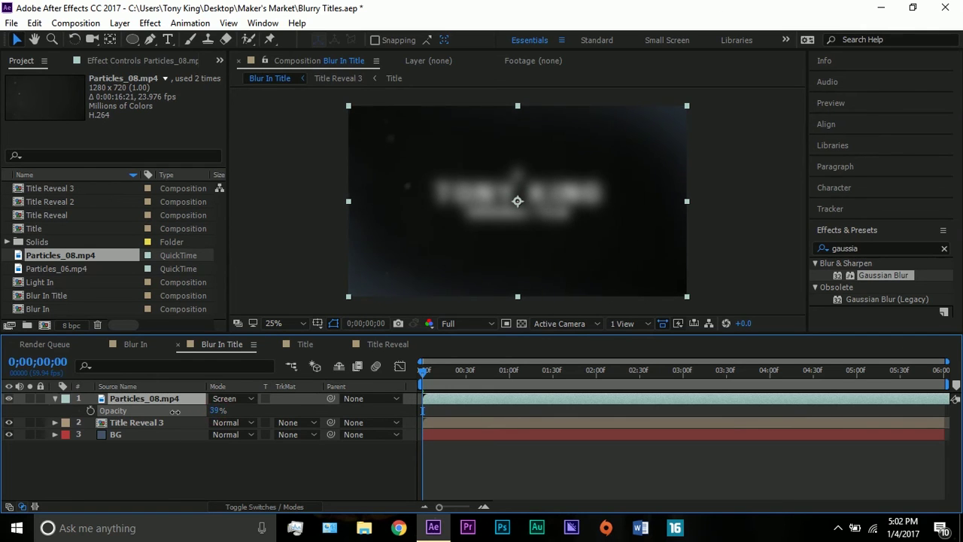
{"action": "left_click", "coordinate": [225, 398]}
{"action": "left_click", "coordinate": [216, 419]}
{"action": "left_click", "coordinate": [218, 410]}
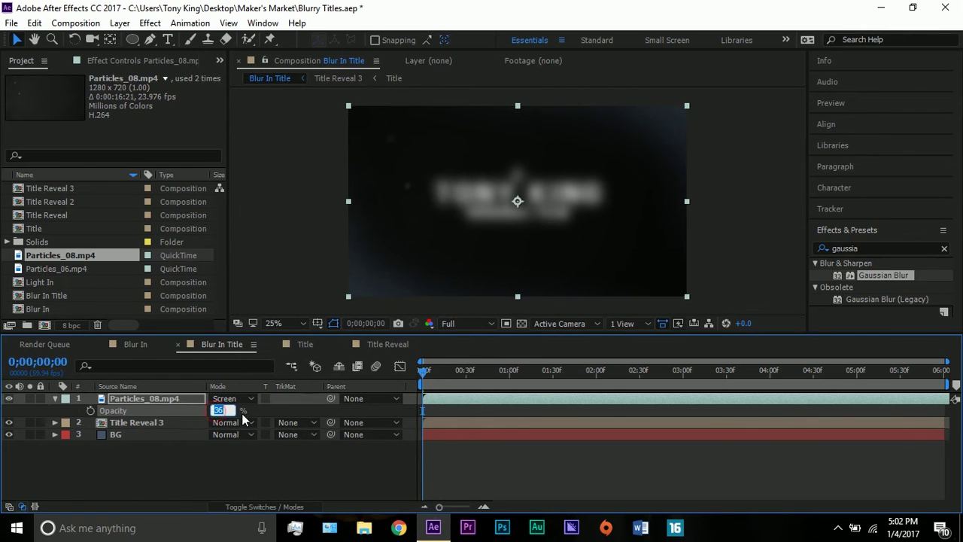
{"action": "type", "text": "18"}
{"action": "key", "text": "Return"}
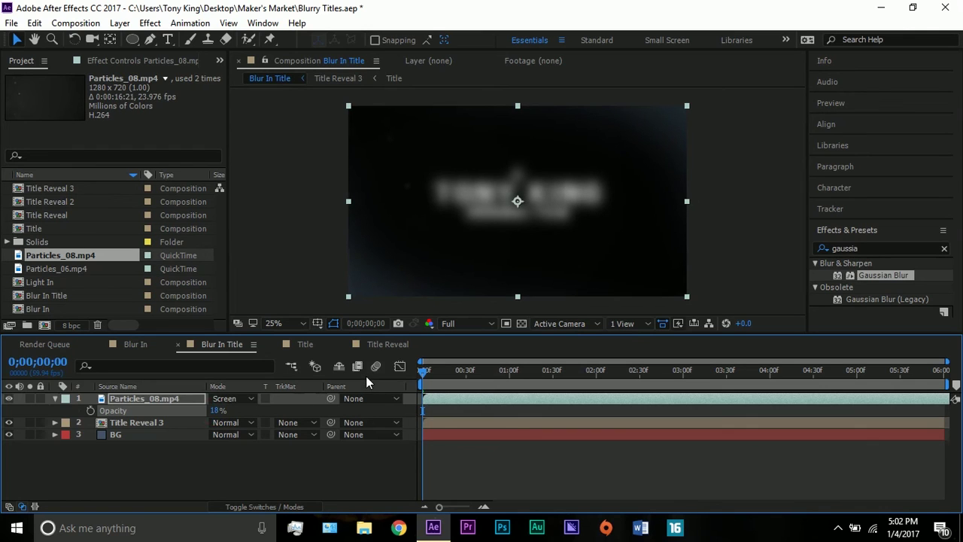
{"action": "left_click", "coordinate": [425, 380]}
{"action": "left_click_drag", "start_coordinate": [425, 380], "coordinate": [471, 372]}
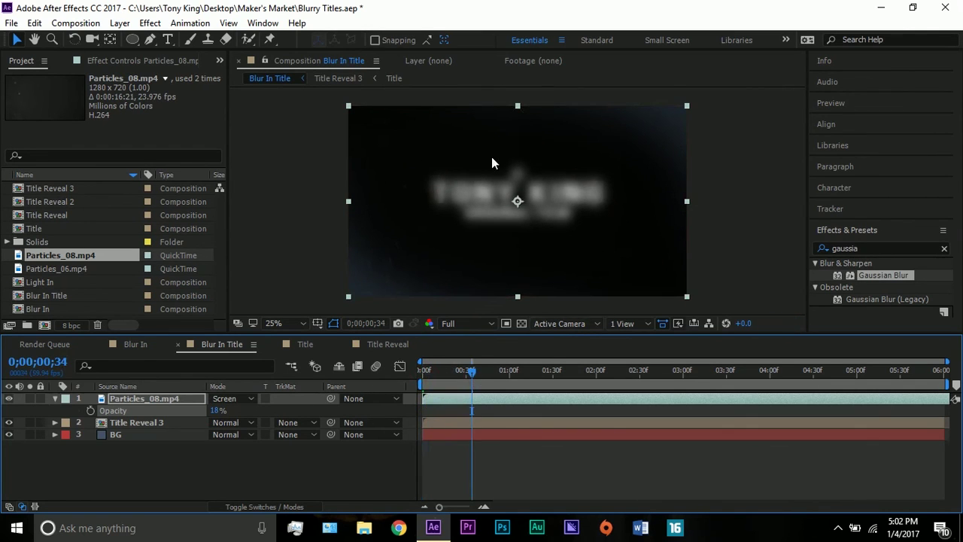
- Preview the closing frames where the TONY KING title is sharp
{"action": "left_click", "coordinate": [803, 374]}
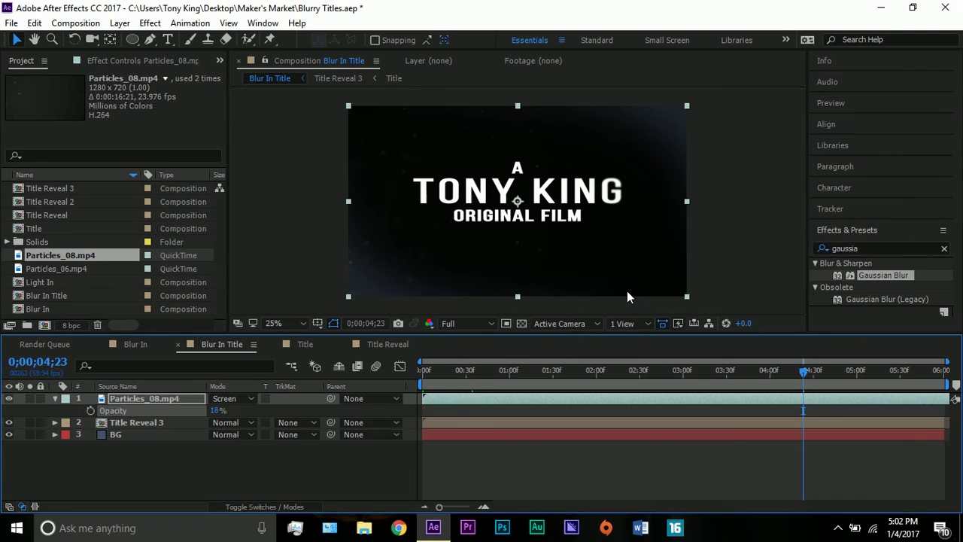
{"action": "left_click_drag", "start_coordinate": [847, 373], "coordinate": [874, 374]}
{"action": "key", "text": "Page_Down"}
{"action": "key", "text": "Page_Down"}
{"action": "key", "text": "Page_Down"}
{"action": "key", "text": "Page_Down"}
{"action": "key", "text": "Page_Down"}
{"action": "key", "text": "Page_Down"}
{"action": "key", "text": "Page_Down"}
{"action": "key", "text": "Page_Down"}
{"action": "key", "text": "Page_Down"}
{"action": "key", "text": "Page_Down"}
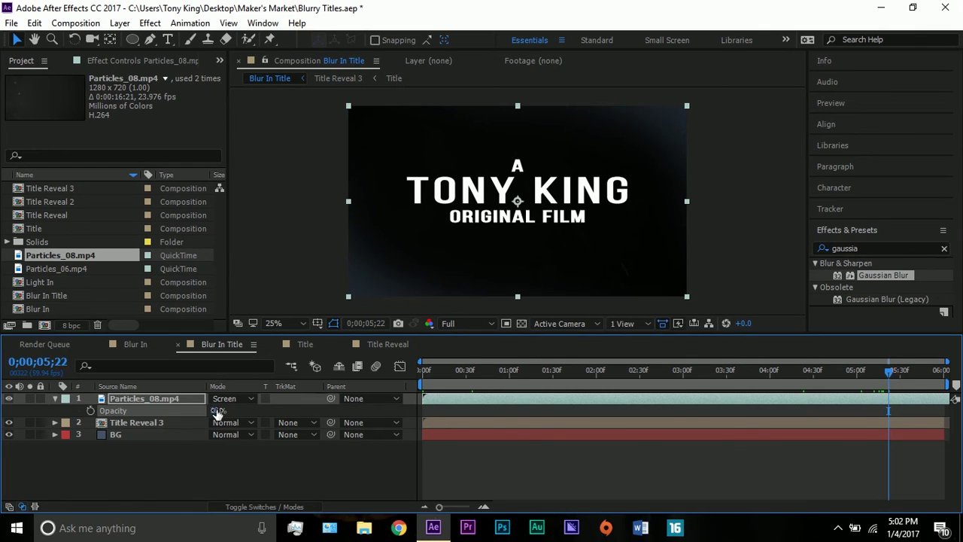
- Judge the particles at full opacity, restore them to 18%, then deselect all layers
{"action": "left_click_drag", "start_coordinate": [218, 410], "coordinate": [286, 407]}
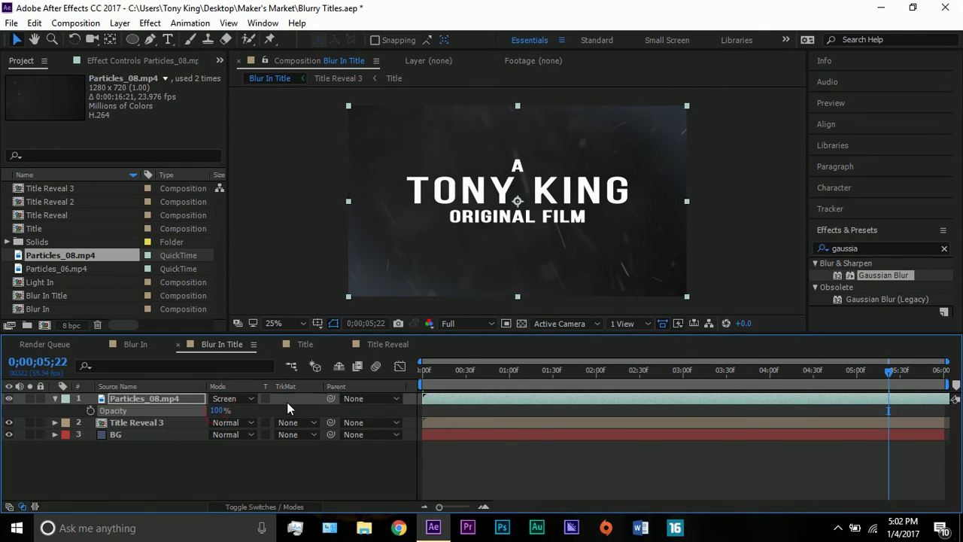
{"action": "left_click", "coordinate": [218, 410]}
{"action": "type", "text": "18"}
{"action": "key", "text": "Return"}
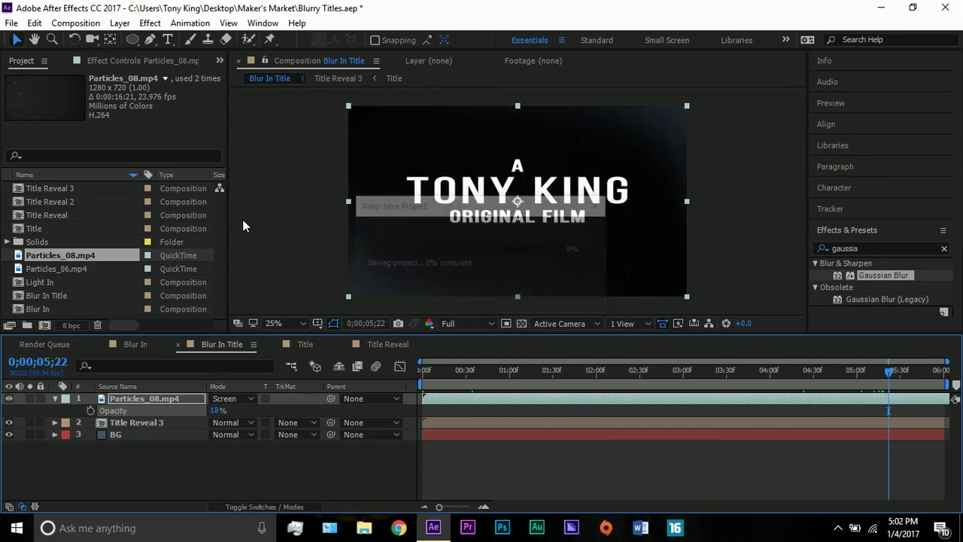
{"action": "left_click", "coordinate": [152, 433]}
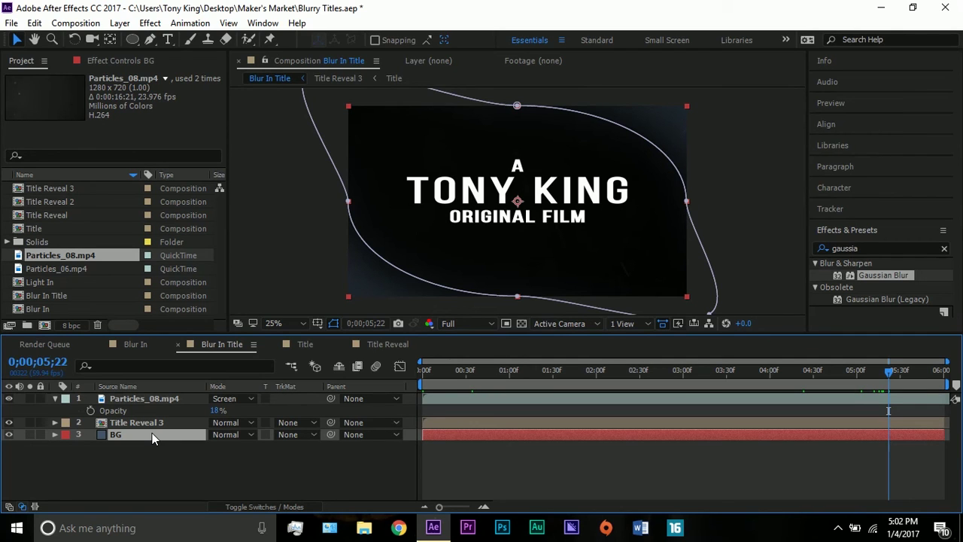
{"action": "left_click", "coordinate": [292, 215]}
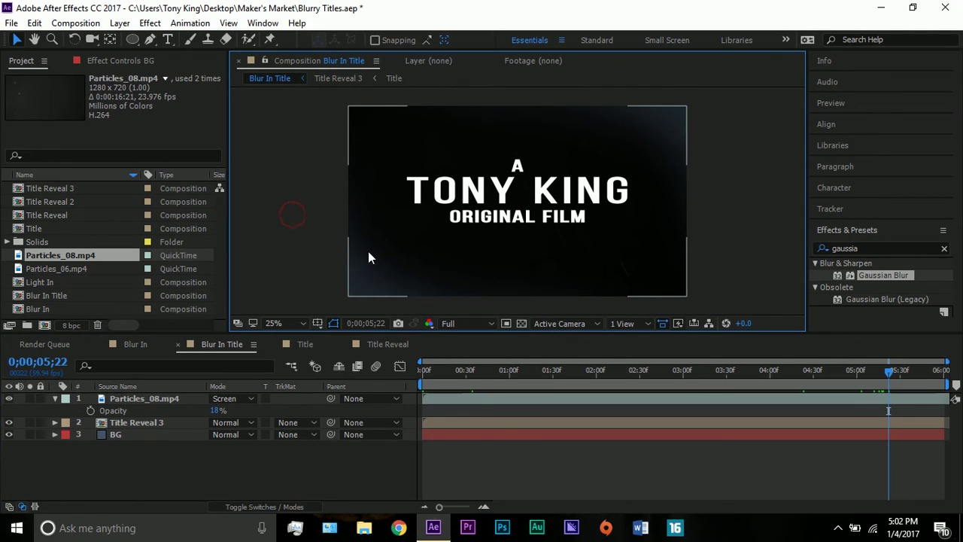
- Add a 1920x1080 blue-grey solid via Layer > New > Solid and move it beneath BG
{"action": "left_click", "coordinate": [119, 22]}
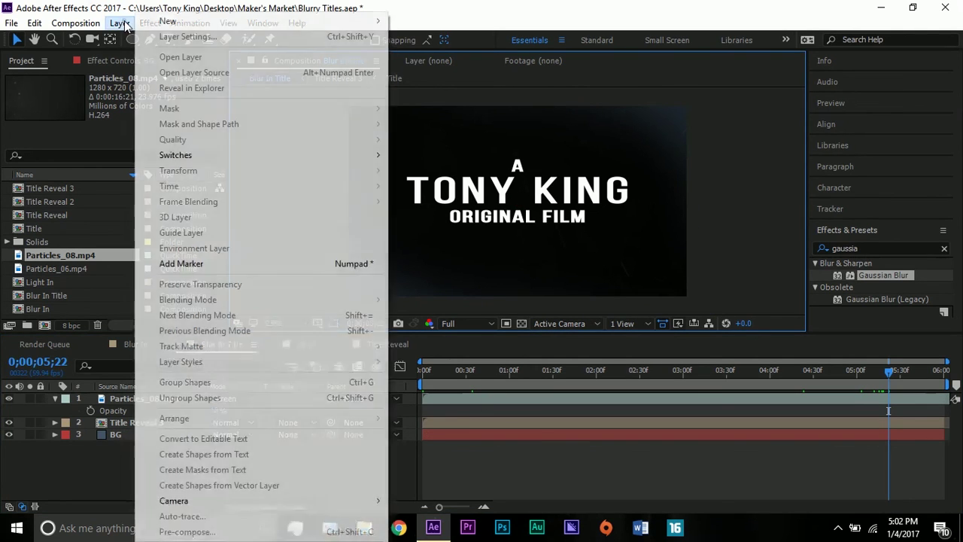
{"action": "mouse_move", "coordinate": [156, 25]}
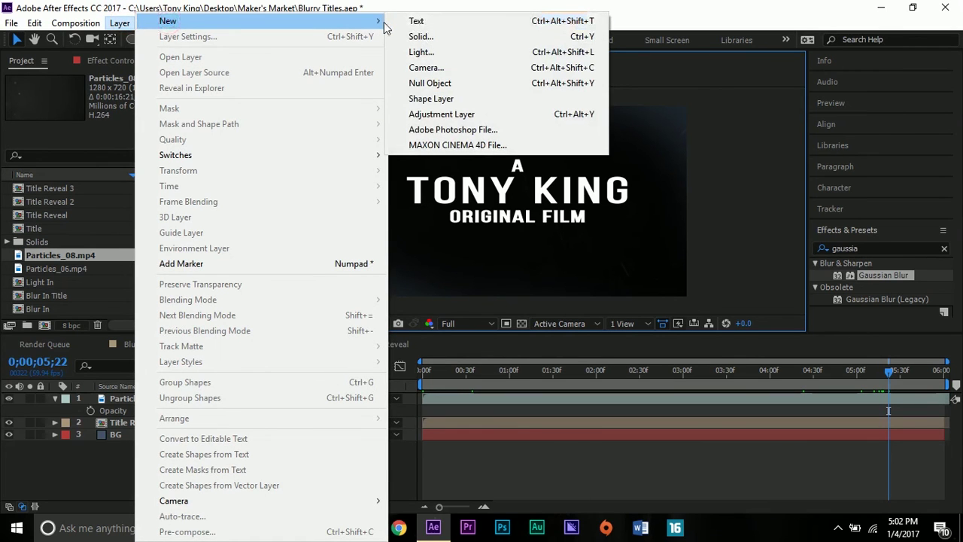
{"action": "left_click", "coordinate": [448, 39]}
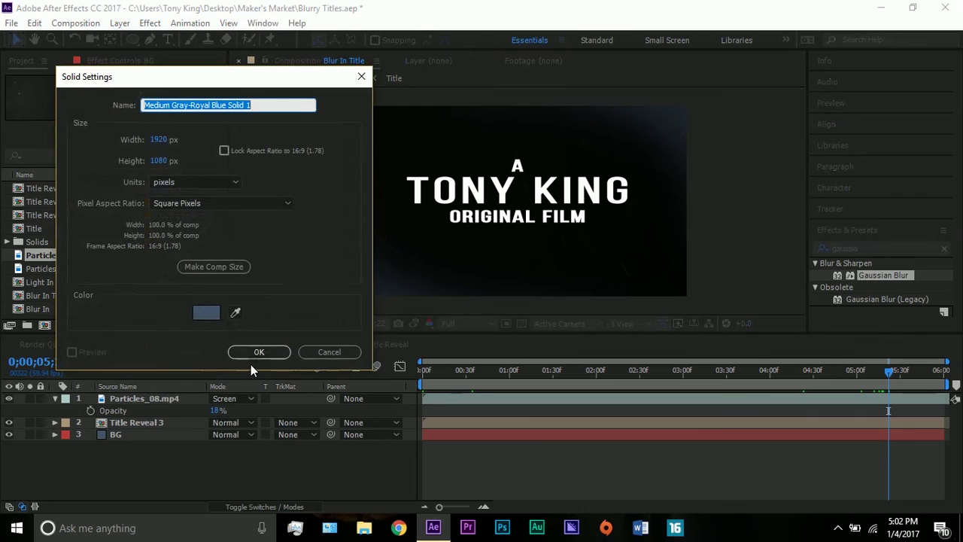
{"action": "left_click", "coordinate": [254, 355]}
{"action": "left_click_drag", "start_coordinate": [153, 403], "coordinate": [155, 454]}
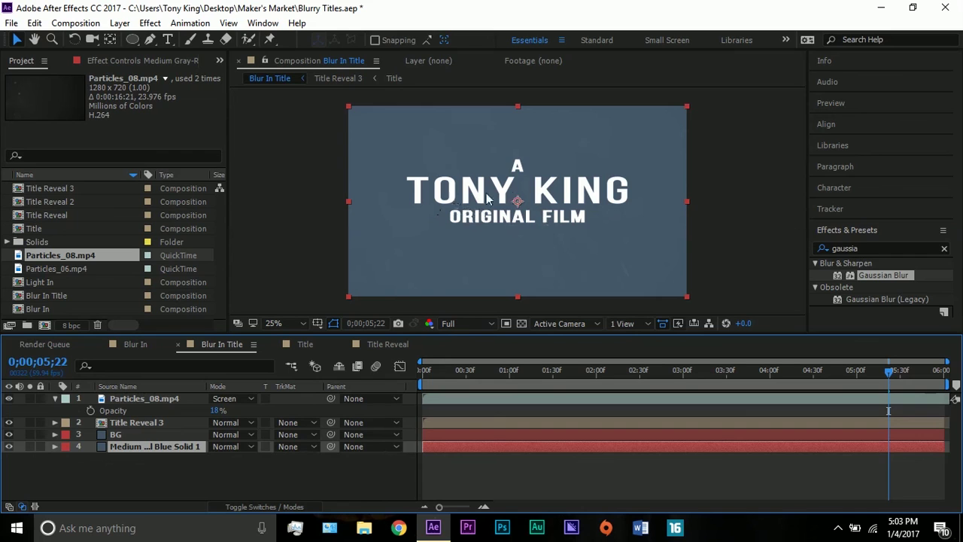
- Apply Optical Flares to the solid and keyframe its Position XY at 1836,-324 at 0;00;00;00
{"action": "left_click", "coordinate": [889, 248]}
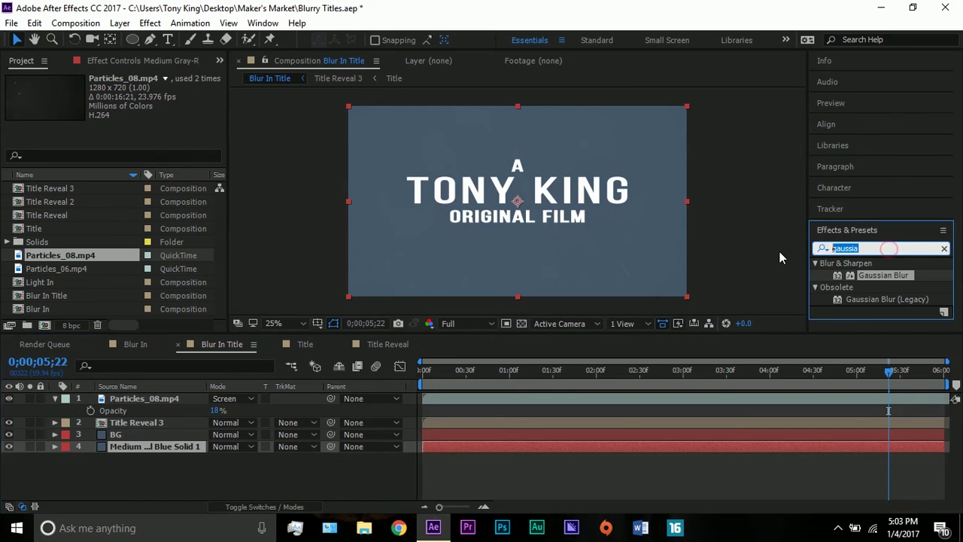
{"action": "type", "text": "optical"}
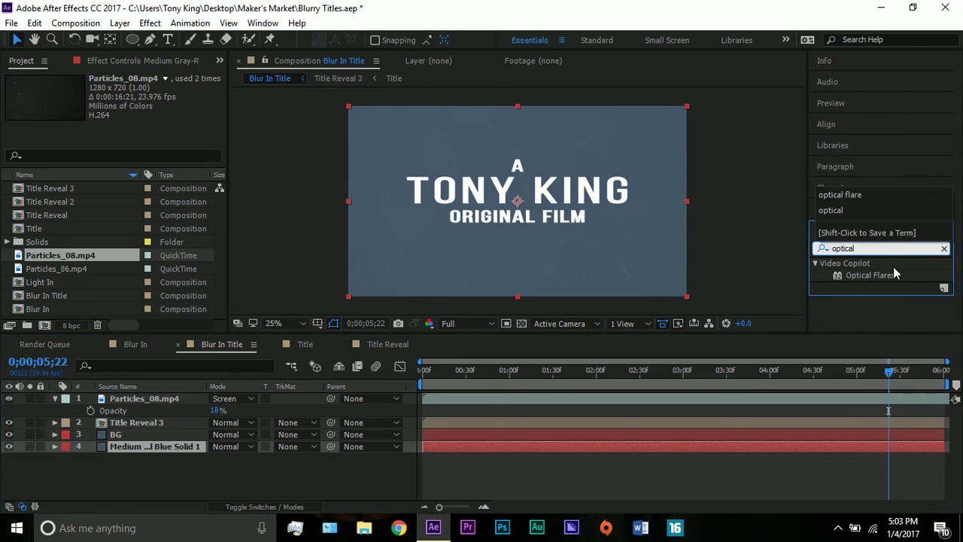
{"action": "left_click_drag", "start_coordinate": [877, 274], "coordinate": [753, 448]}
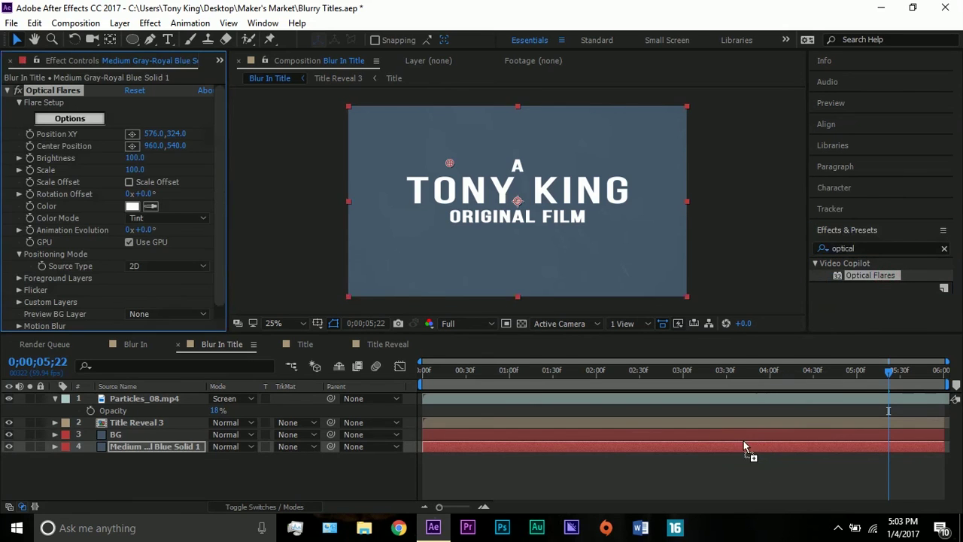
{"action": "left_click_drag", "start_coordinate": [450, 166], "coordinate": [648, 78]}
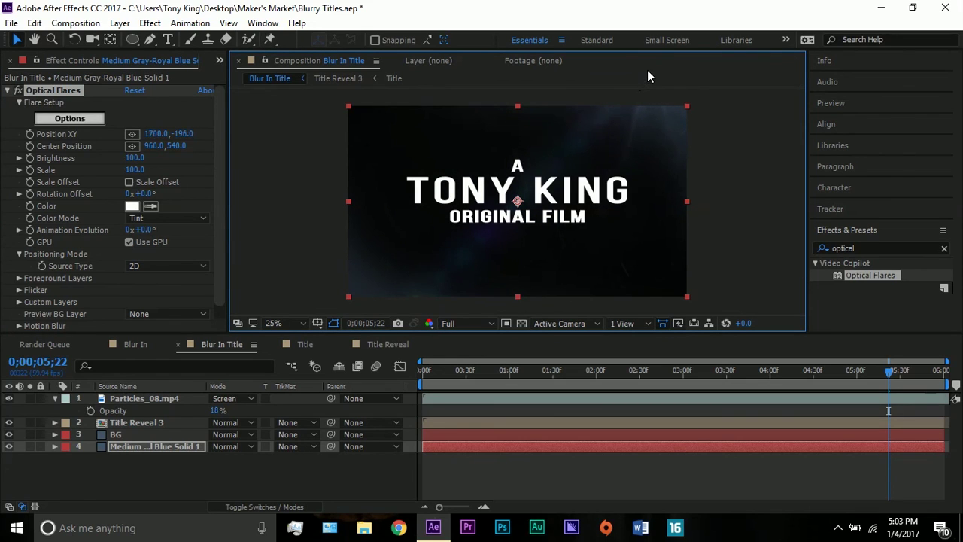
{"action": "key", "text": "comma"}
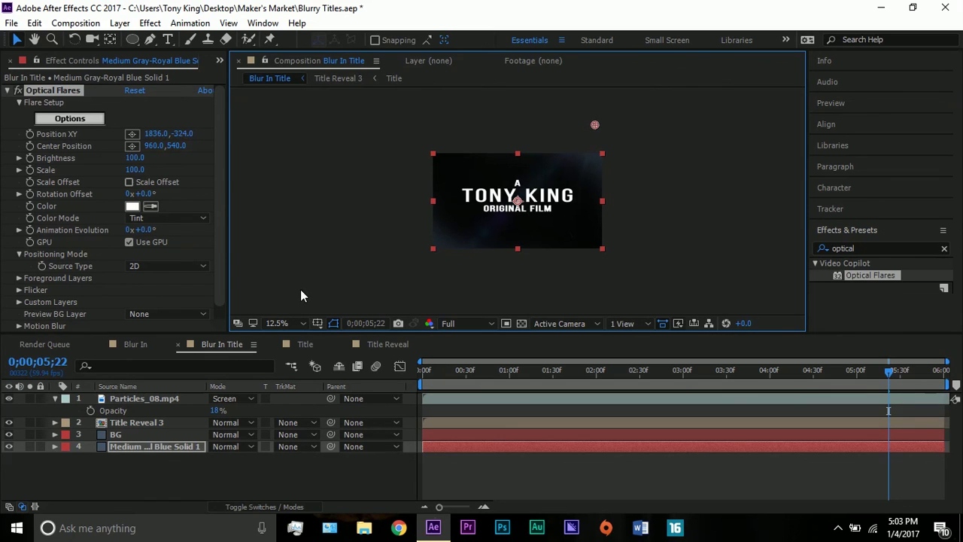
{"action": "left_click", "coordinate": [425, 370]}
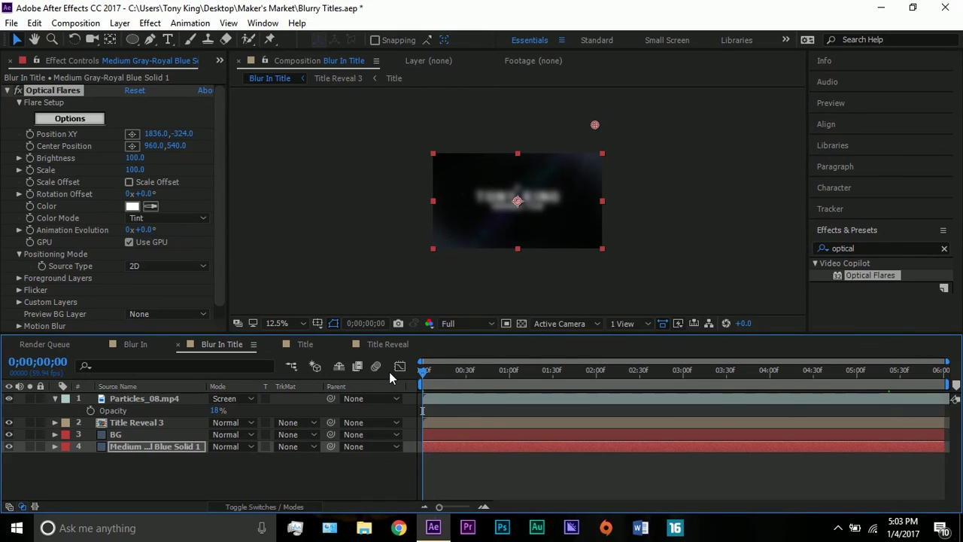
{"action": "left_click", "coordinate": [29, 134]}
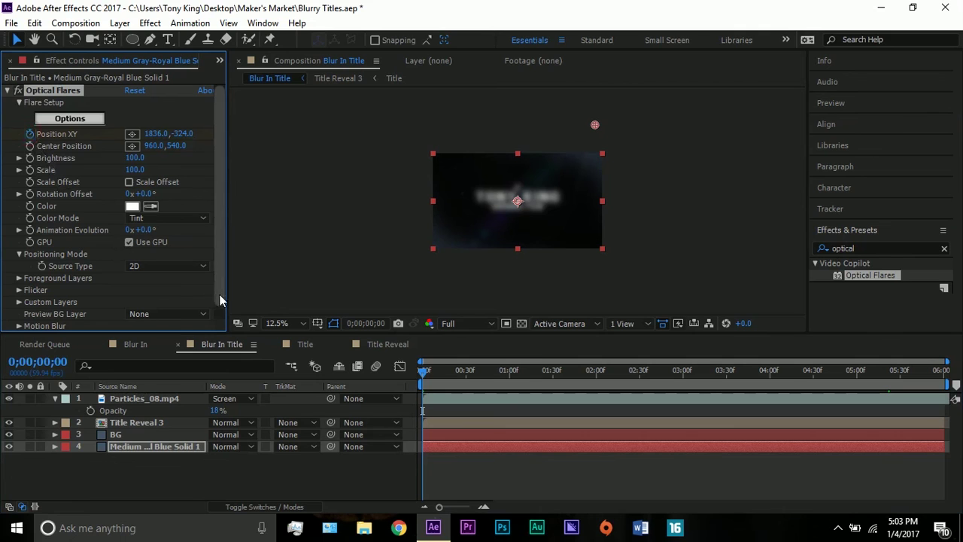
{"action": "left_click", "coordinate": [134, 449]}
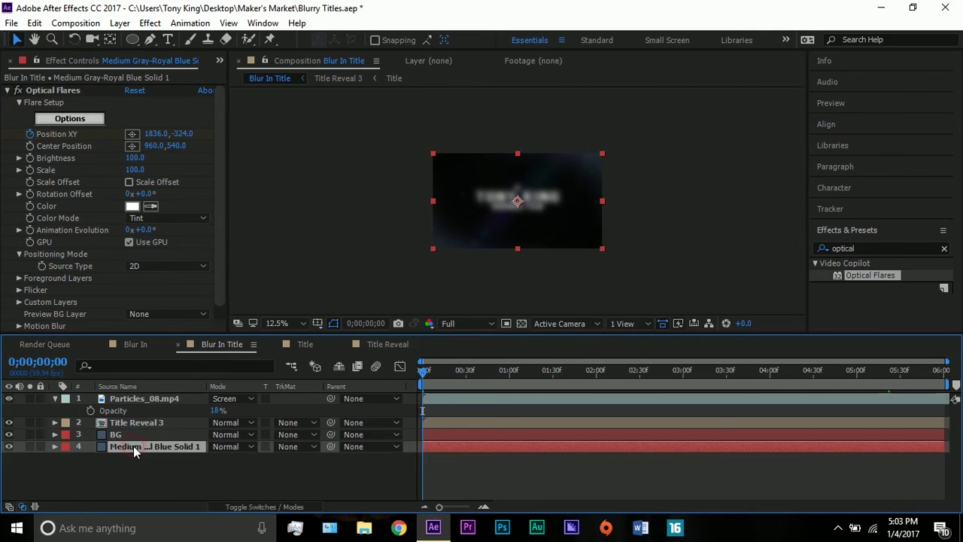
- Rename the bottom solid to 'Flare' through Layer > Solid Settings
{"action": "right_click", "coordinate": [134, 449]}
{"action": "left_click", "coordinate": [133, 448]}
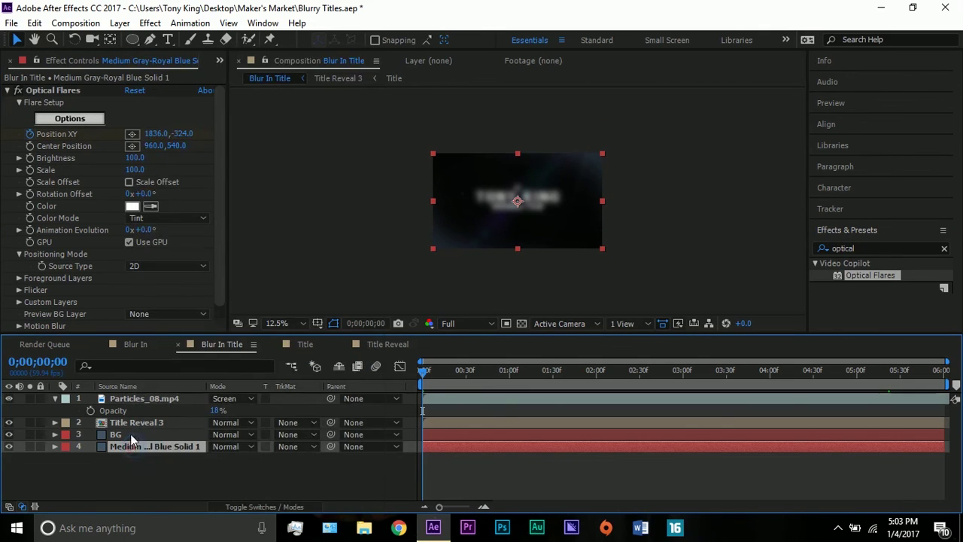
{"action": "left_click", "coordinate": [120, 23]}
{"action": "left_click", "coordinate": [180, 36]}
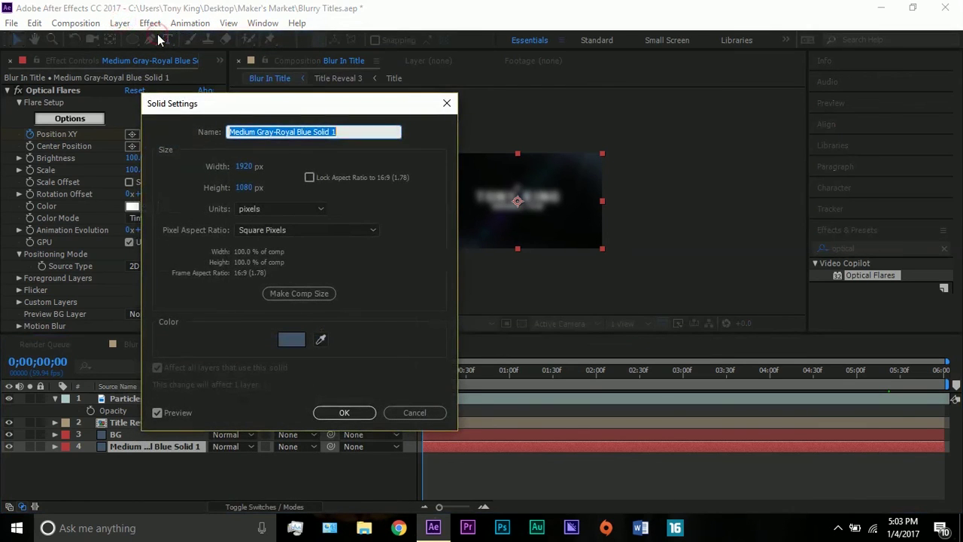
{"action": "type", "text": "Flare"}
{"action": "key", "text": "Return"}
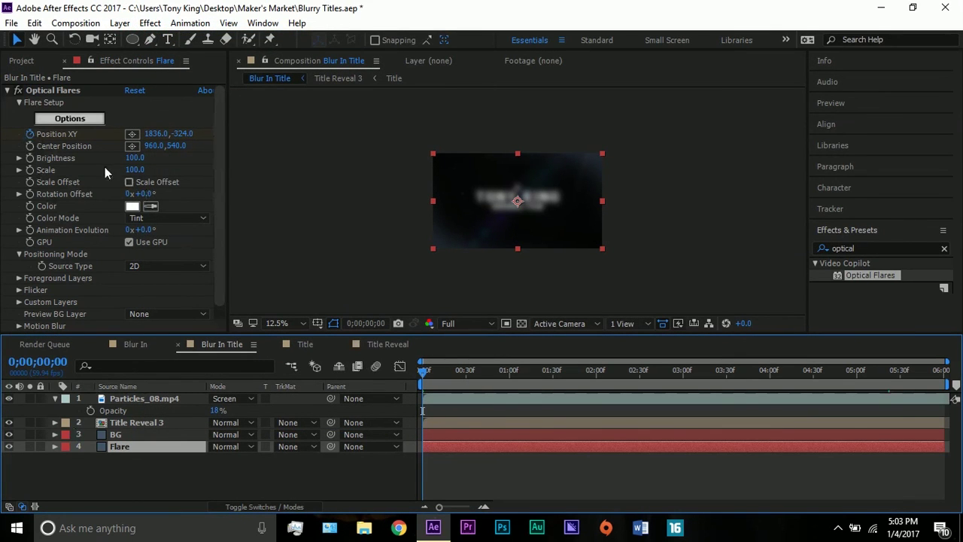
- At 0;00;06;00, move the flare centre to 2292,-108 and zoom the viewer to 25%
{"action": "left_click", "coordinate": [855, 370]}
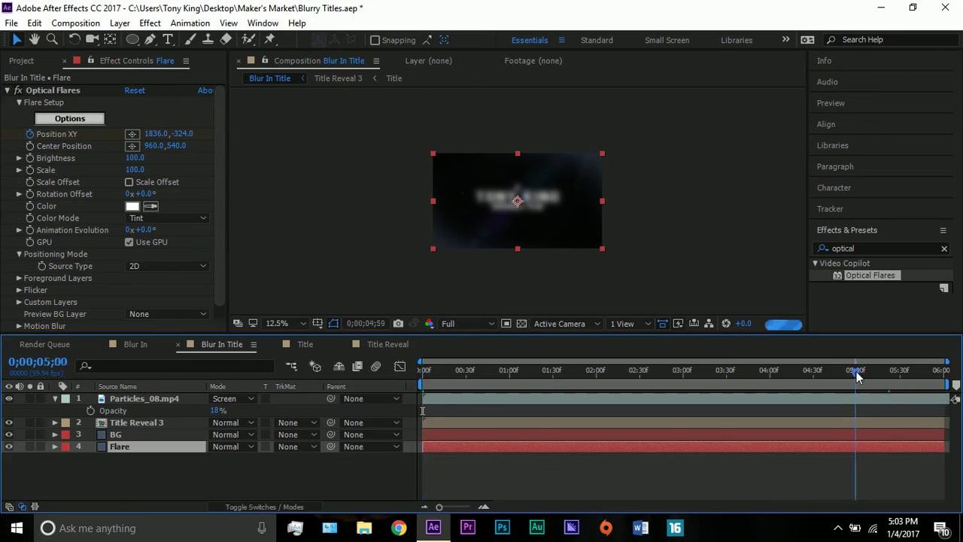
{"action": "left_click", "coordinate": [937, 370]}
{"action": "left_click", "coordinate": [950, 374]}
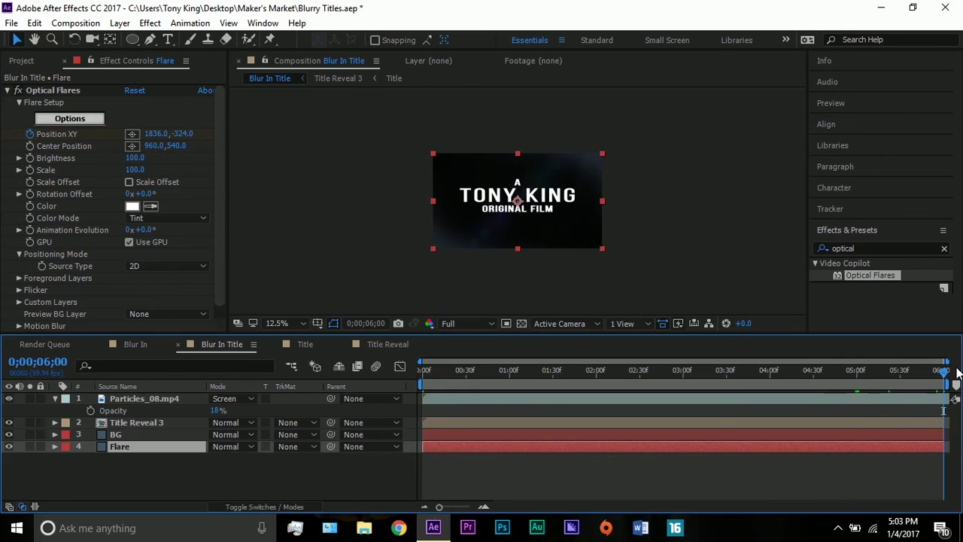
{"action": "left_click", "coordinate": [94, 87]}
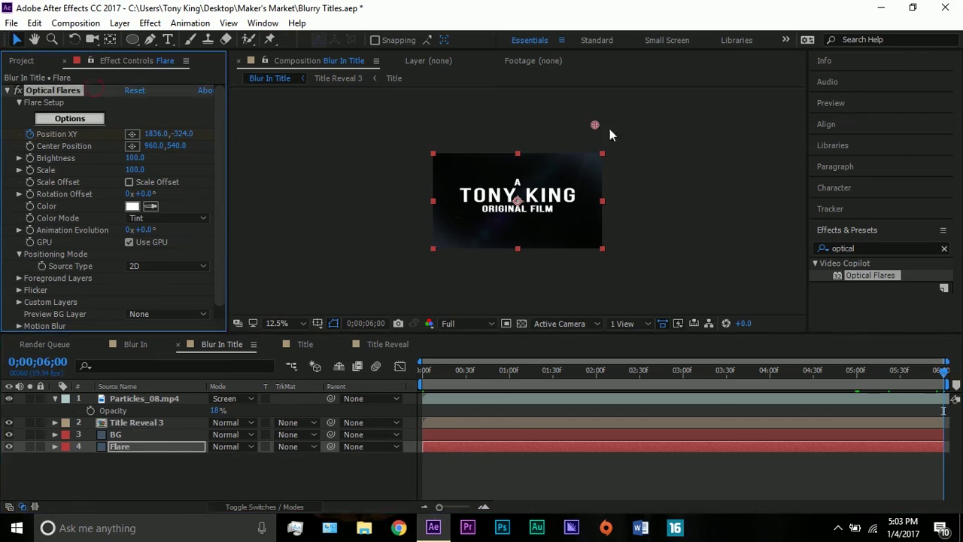
{"action": "left_click_drag", "start_coordinate": [596, 125], "coordinate": [636, 143]}
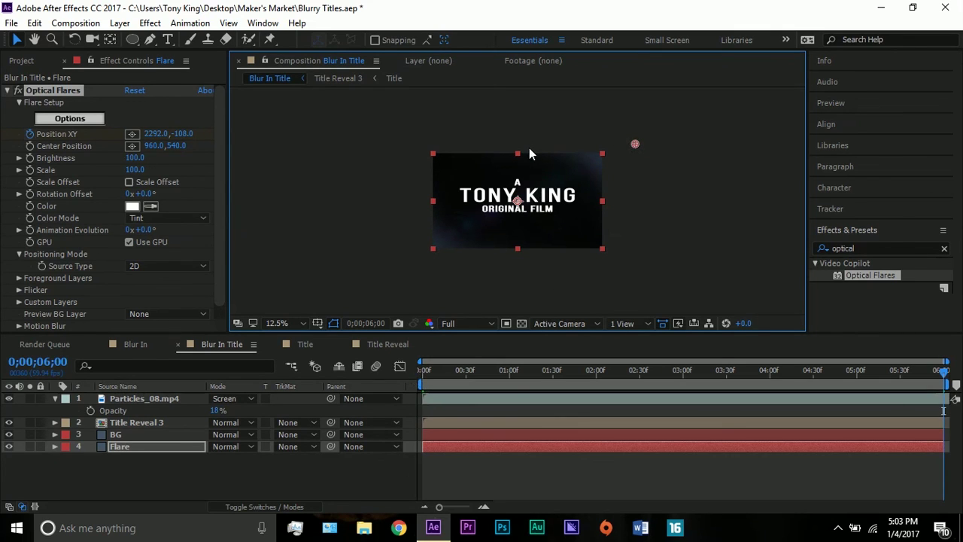
{"action": "key", "text": "period"}
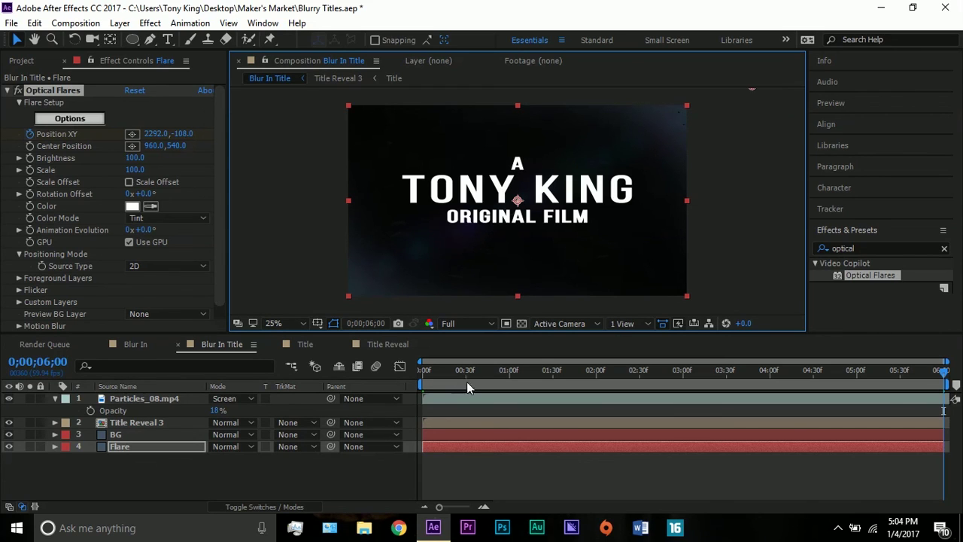
- Scrub the timeline to watch the title sharpen, then clear the effects search and deselect Flare
{"action": "left_click_drag", "start_coordinate": [466, 381], "coordinate": [503, 378]}
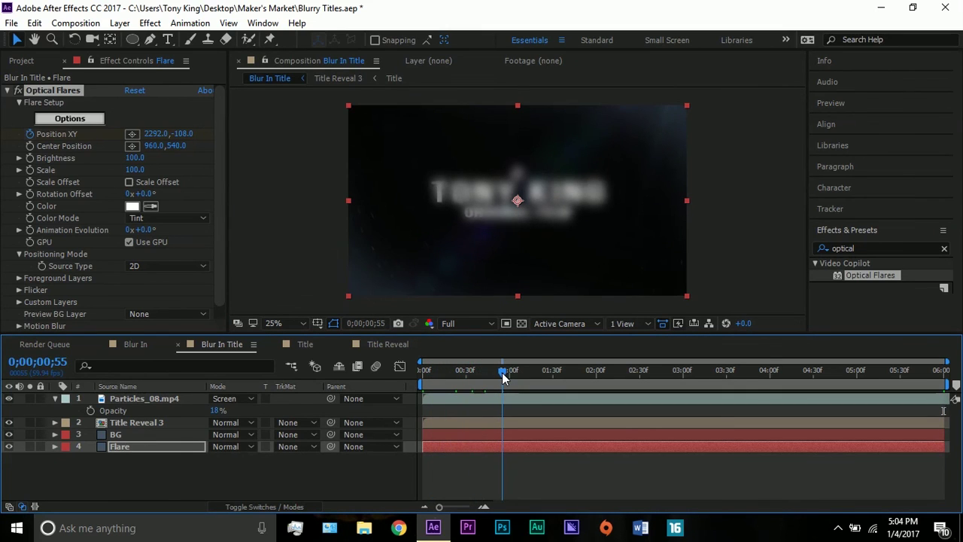
{"action": "left_click_drag", "start_coordinate": [503, 378], "coordinate": [821, 356]}
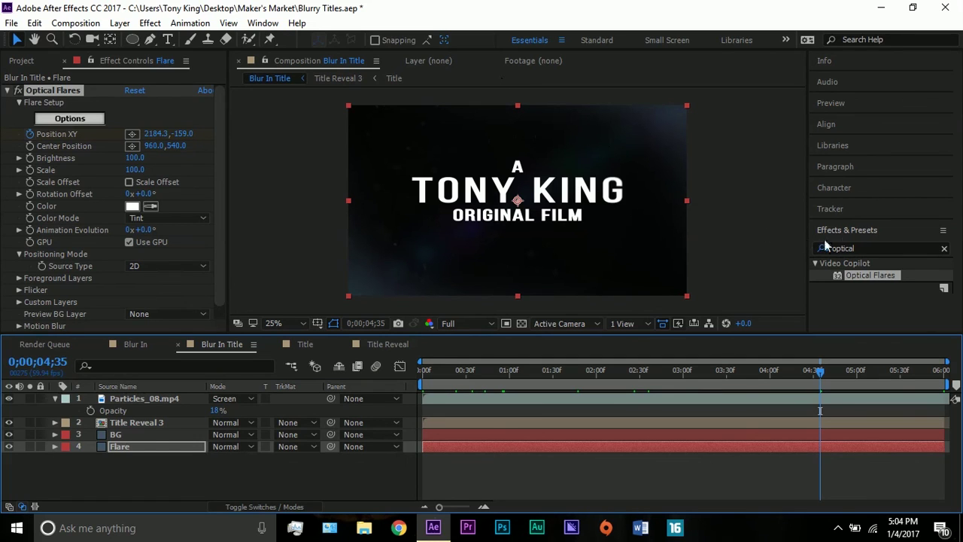
{"action": "left_click", "coordinate": [944, 249]}
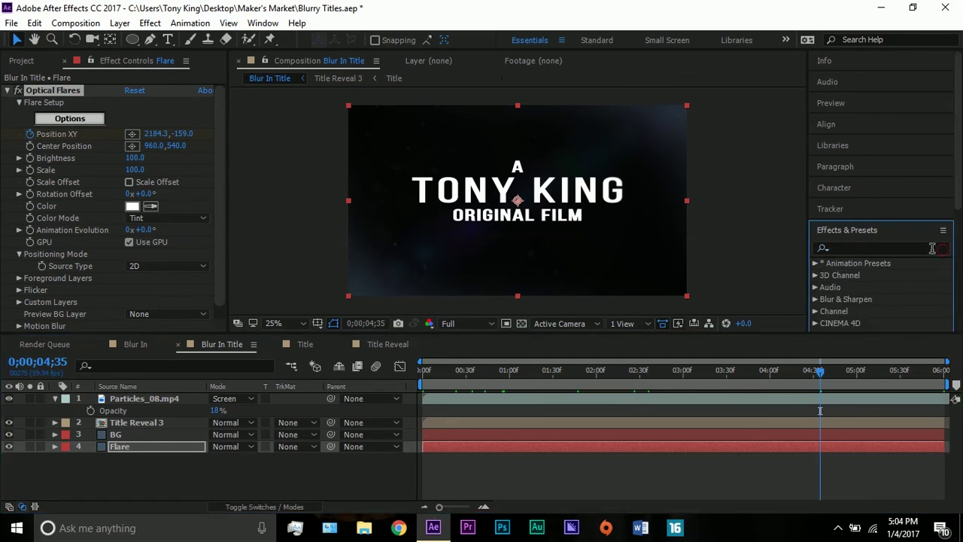
{"action": "left_click", "coordinate": [795, 240]}
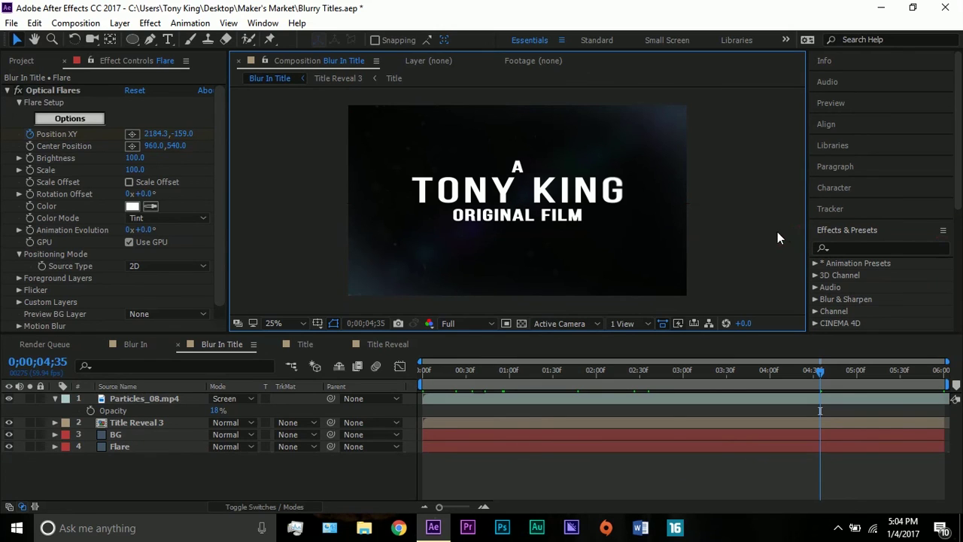